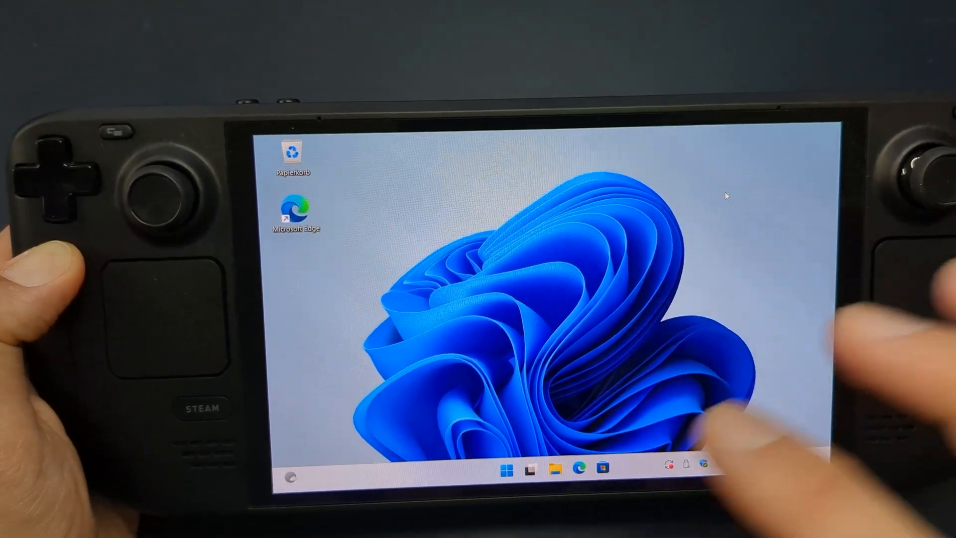
# - Reach Windows Update in Settings and start downloading the AMD System 2.2.0.121 update
pyautogui.click(506, 469)
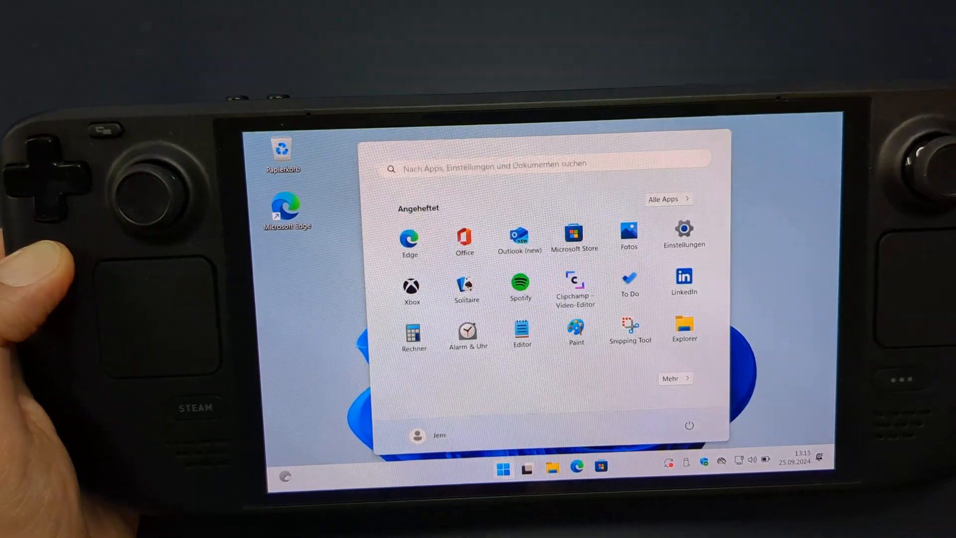
pyautogui.click(685, 234)
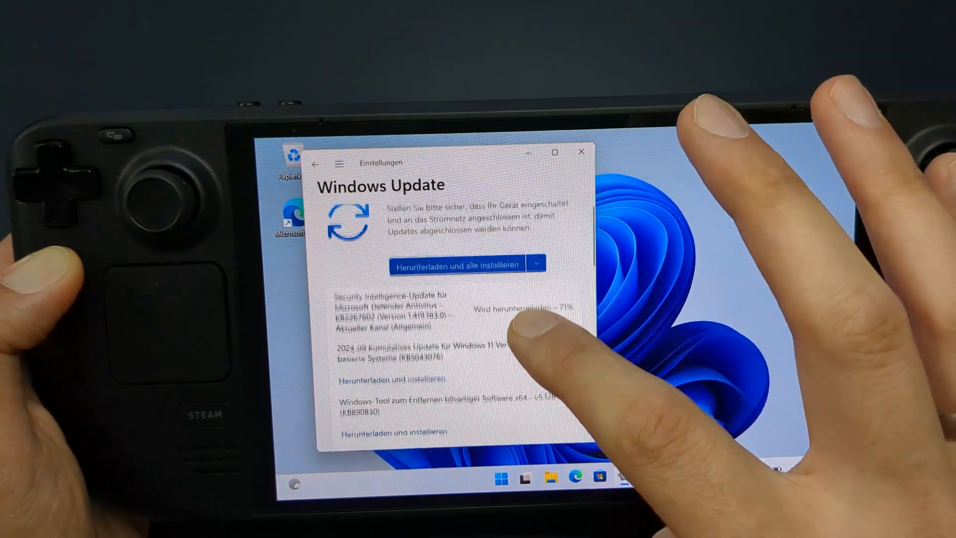
pyautogui.scroll(-5, 463, 336)
pyautogui.scroll(-5, 463, 336)
pyautogui.scroll(-5, 463, 337)
pyautogui.scroll(-3, 463, 336)
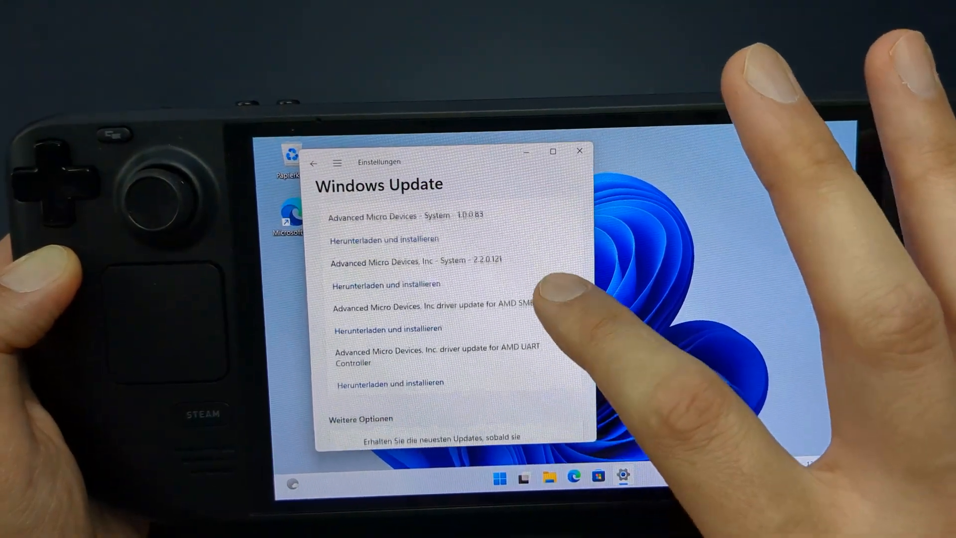
pyautogui.scroll(-5, 463, 336)
pyautogui.scroll(10, 464, 337)
pyautogui.scroll(5, 464, 336)
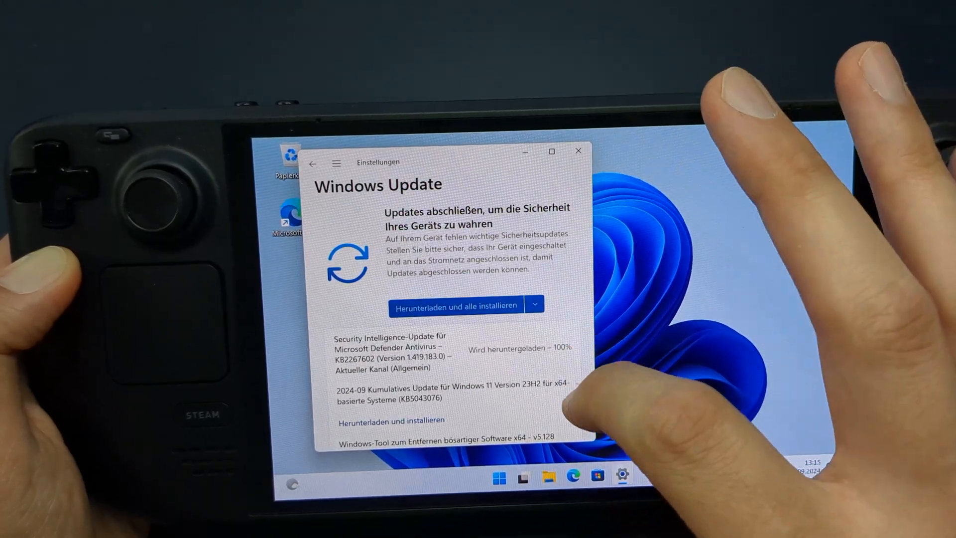
pyautogui.scroll(-3, 463, 359)
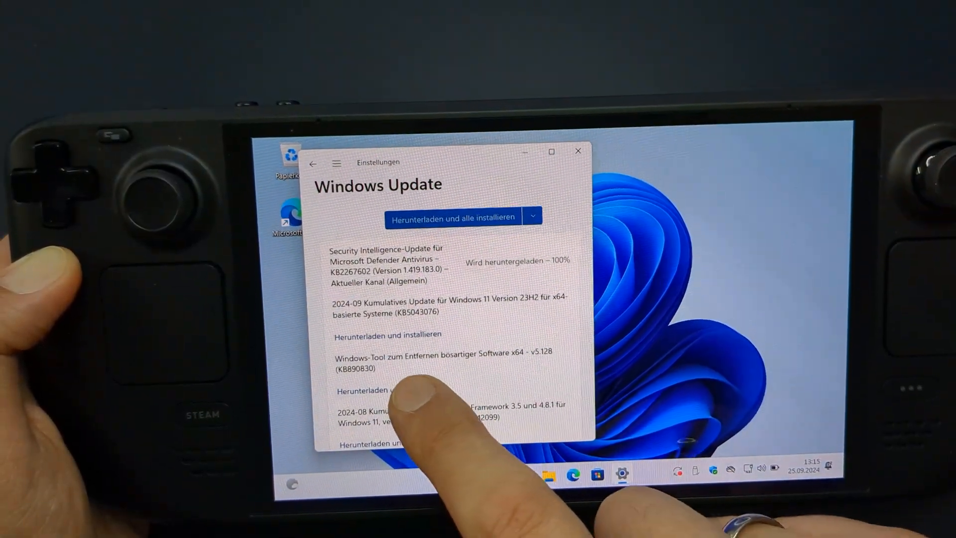
pyautogui.scroll(-3, 448, 359)
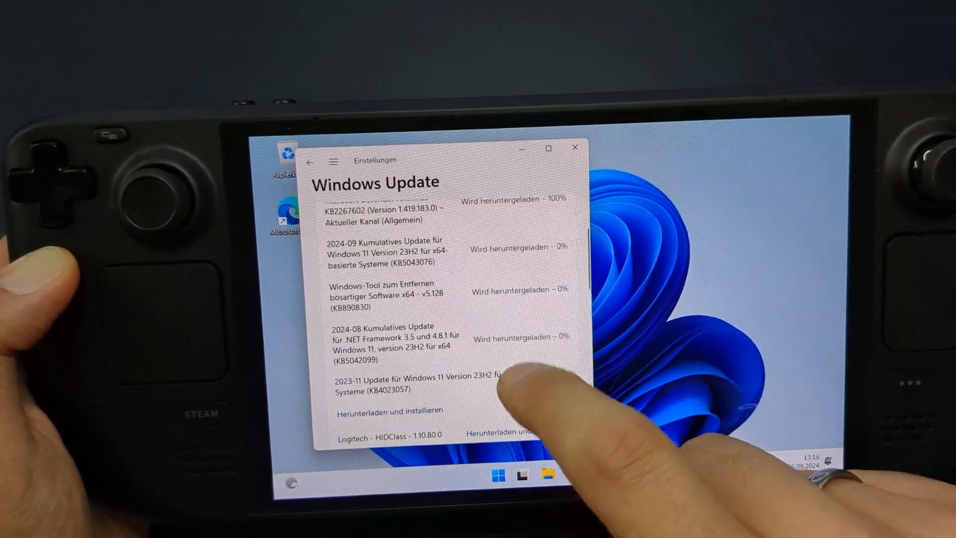
pyautogui.scroll(-3, 523, 373)
pyautogui.click(807, 461)
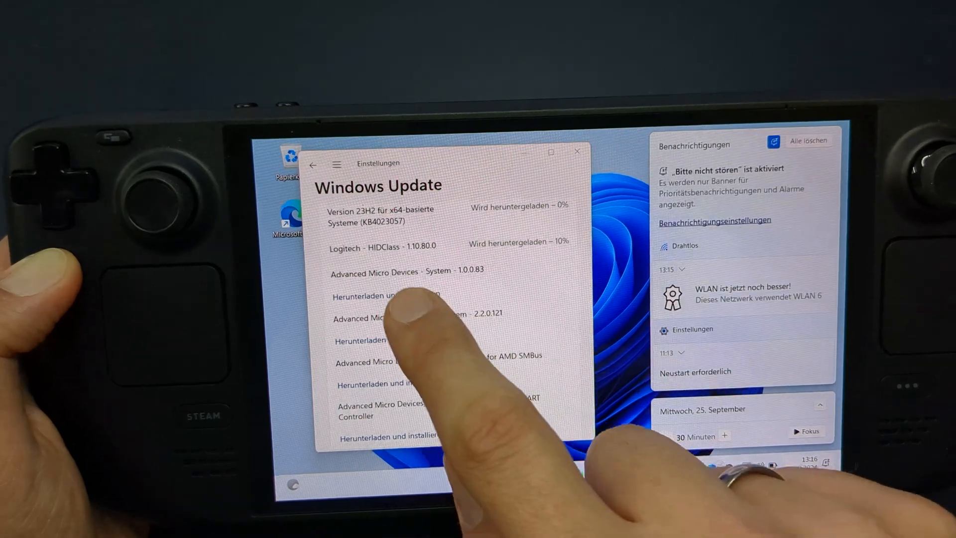
pyautogui.click(419, 321)
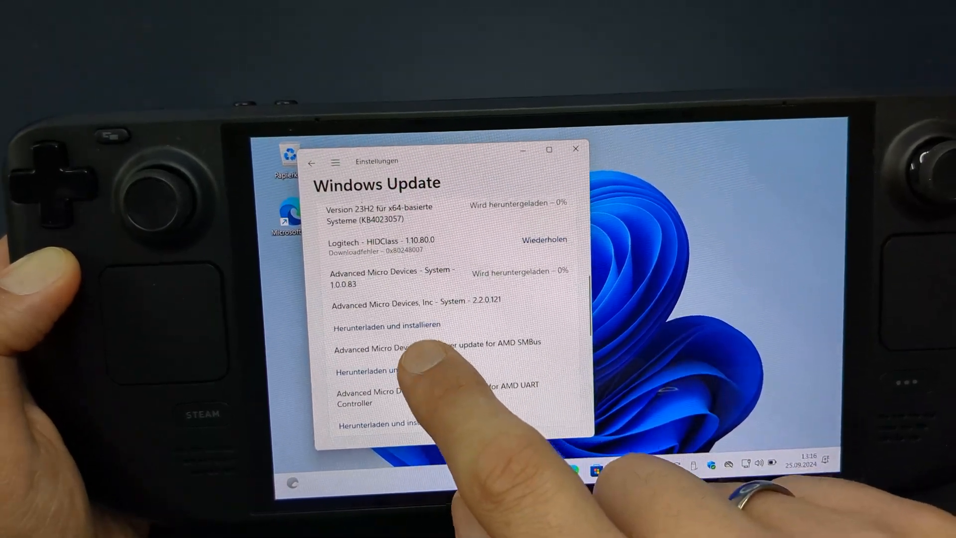
pyautogui.click(386, 325)
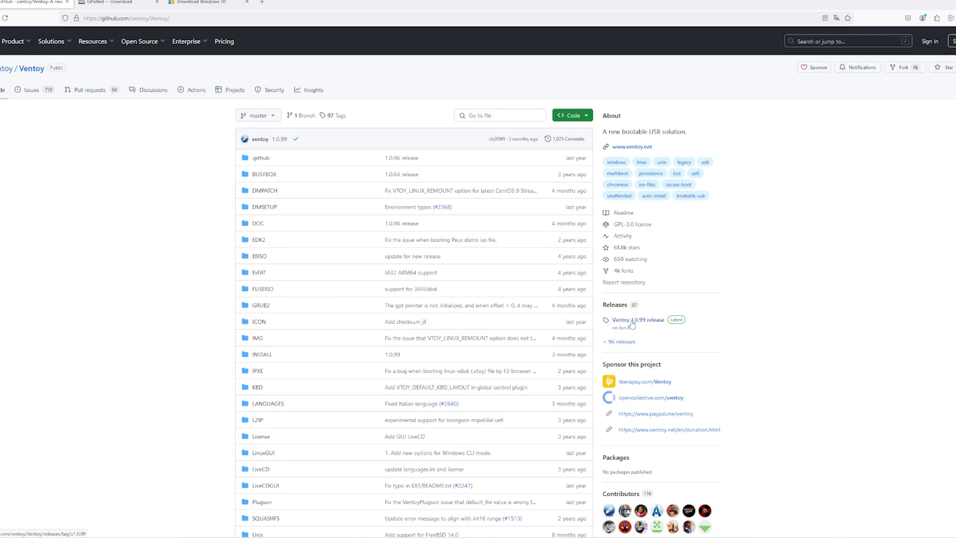
# - Open the Ventoy 1.0.99 release page with its assets list
pyautogui.click(632, 321)
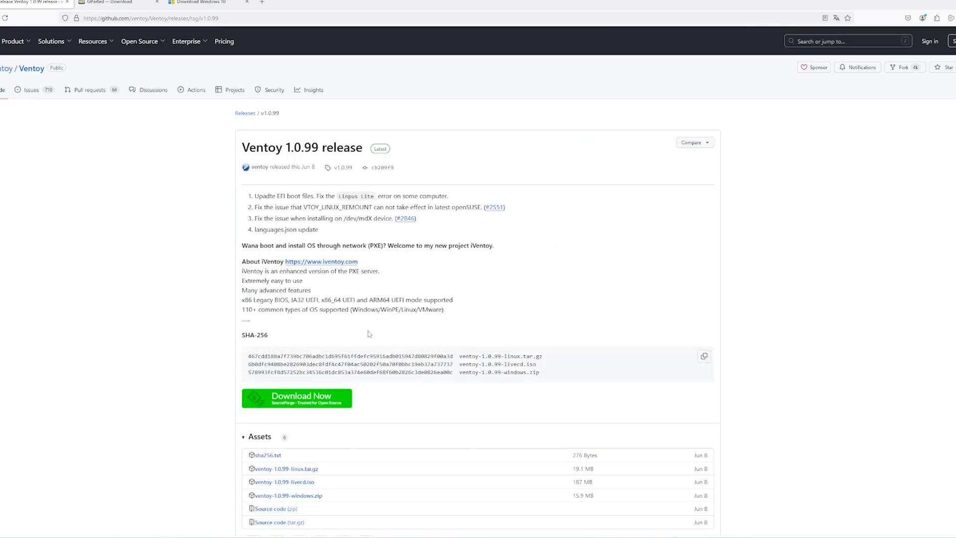
pyautogui.scroll(-1, 369, 334)
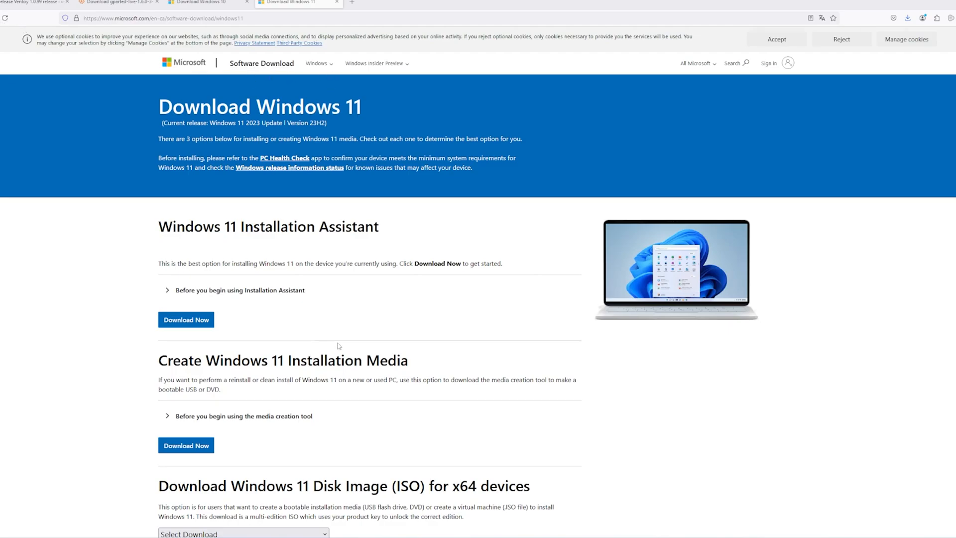
pyautogui.scroll(-1, 336, 346)
pyautogui.scroll(-2, 232, 396)
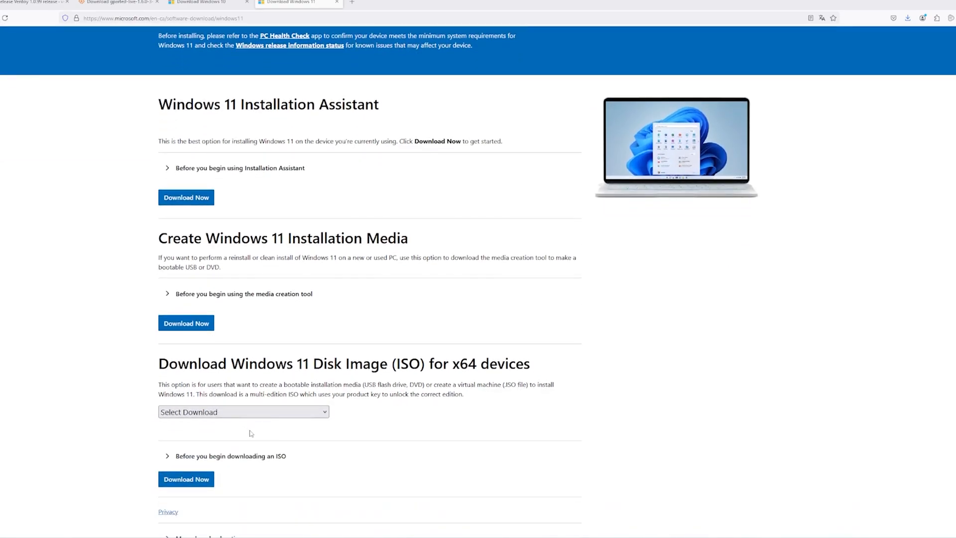
# - Choose the Windows 11 multi-edition x64 ISO and request its download
pyautogui.click(249, 415)
pyautogui.click(250, 444)
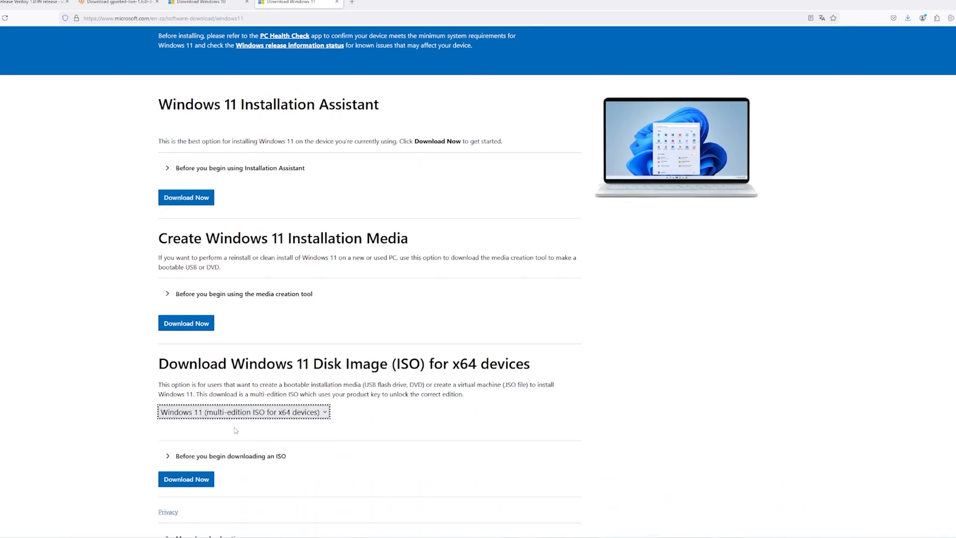
pyautogui.scroll(-2, 271, 428)
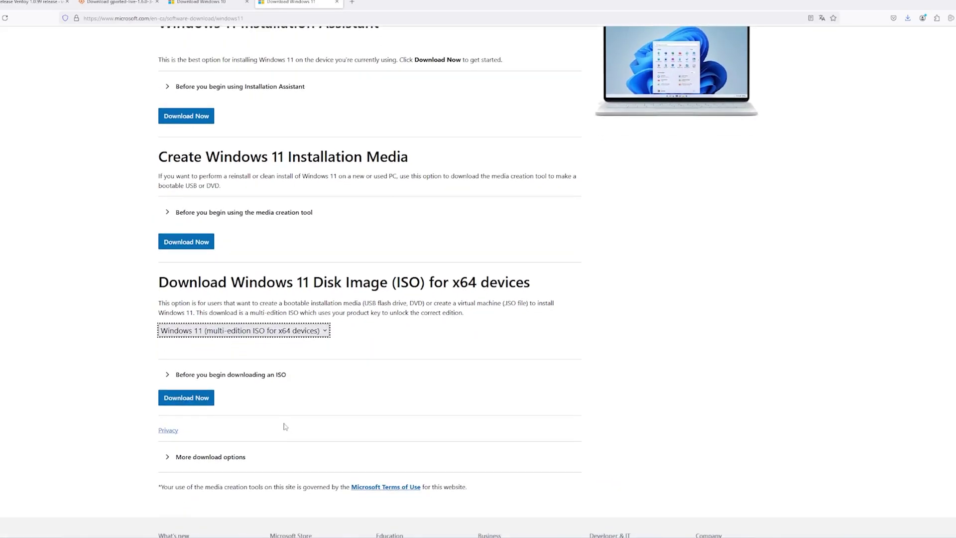
pyautogui.click(186, 398)
# - Select German, confirm, and start the 64-bit Windows 11 ISO download
pyautogui.click(202, 347)
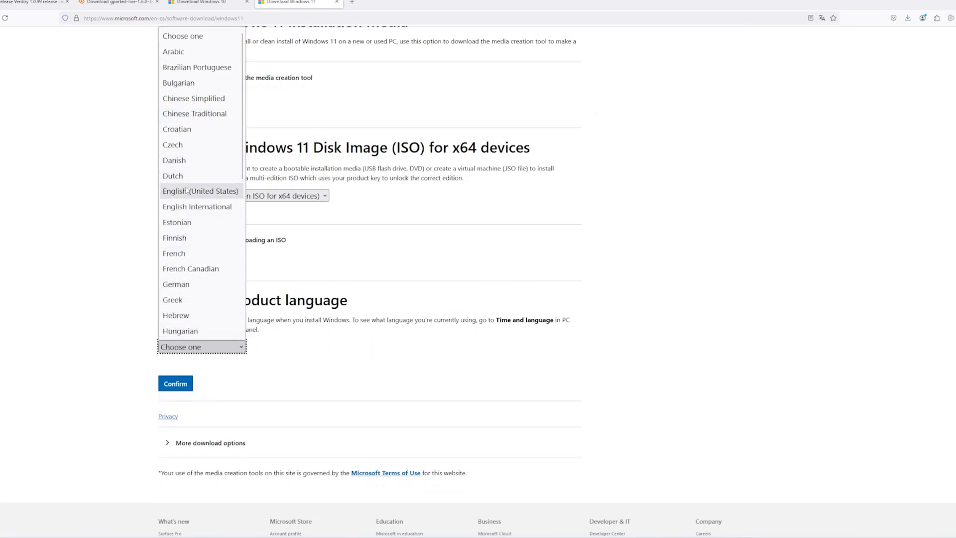
pyautogui.click(187, 283)
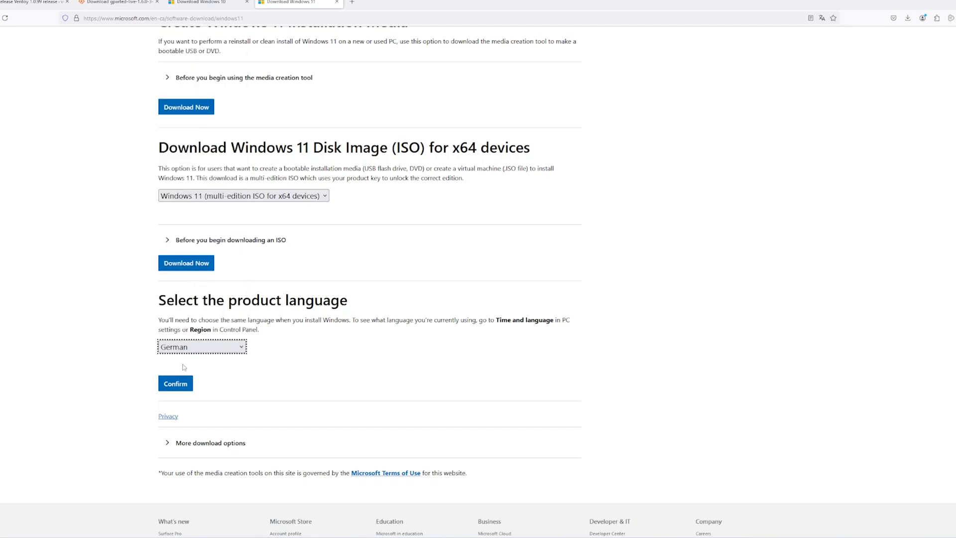
pyautogui.click(176, 384)
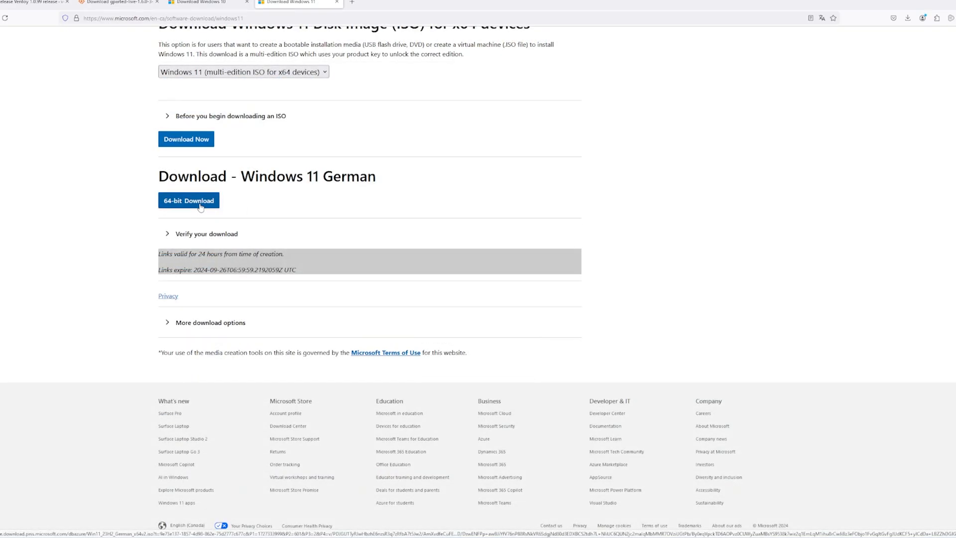
pyautogui.click(189, 200)
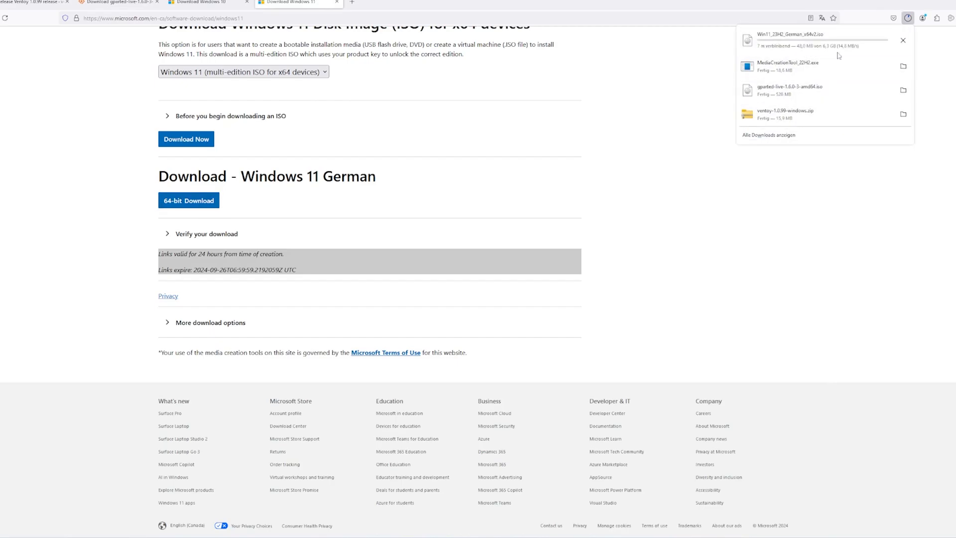
pyautogui.click(292, 2)
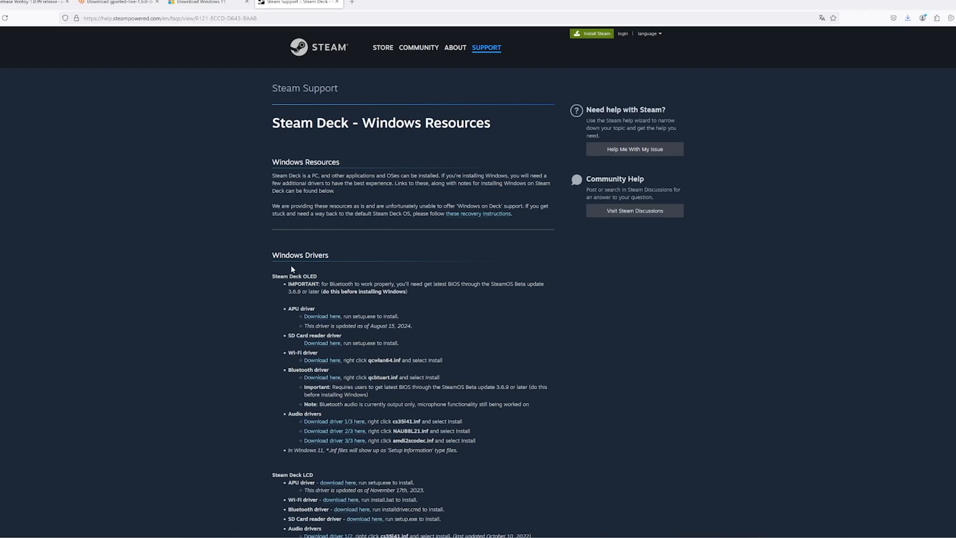
pyautogui.scroll(-2, 291, 265)
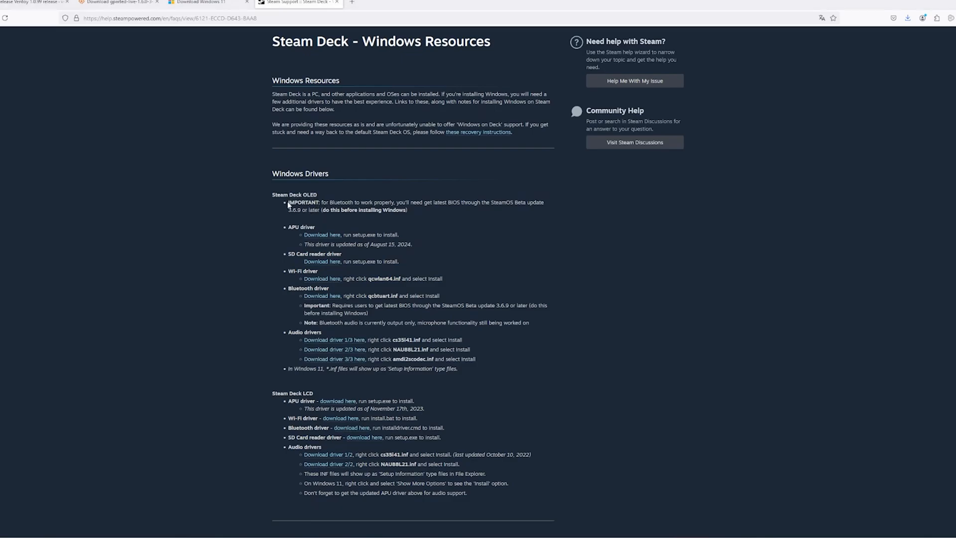
# - Select the IMPORTANT OLED note about Bluetooth needing the latest BIOS
pyautogui.moveTo(289, 202); pyautogui.dragTo(396, 212)
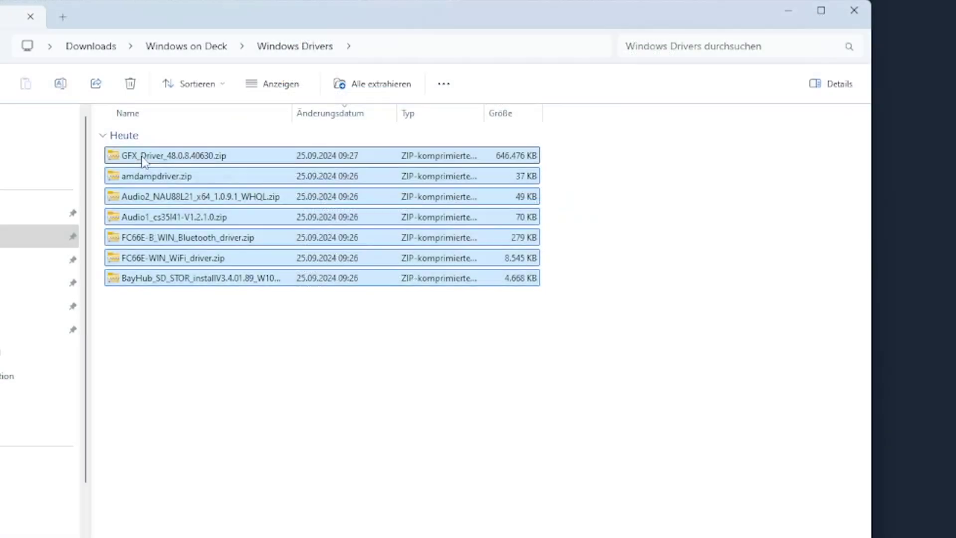
# - Extract all selected driver ZIPs into folders and return to the Windows on Deck folder
pyautogui.rightClick(145, 158)
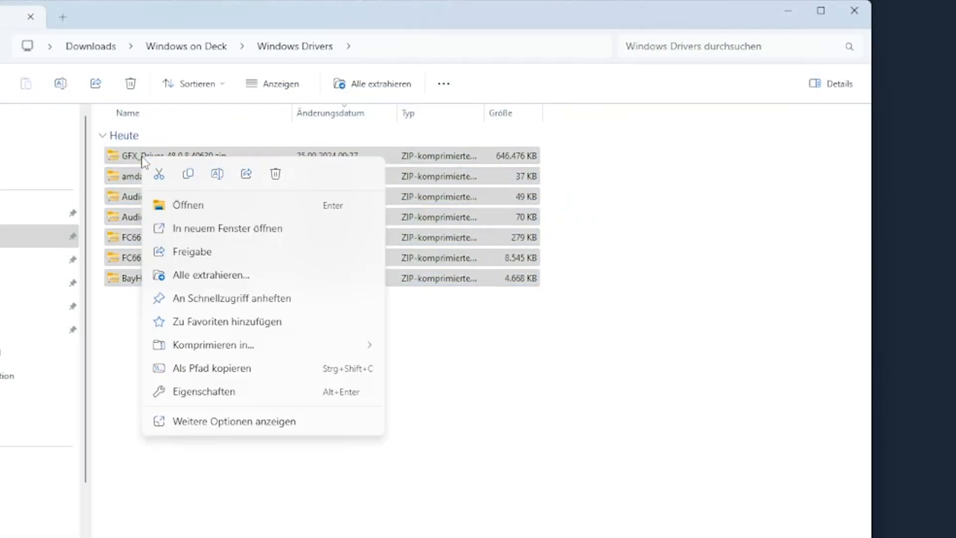
pyautogui.click(212, 275)
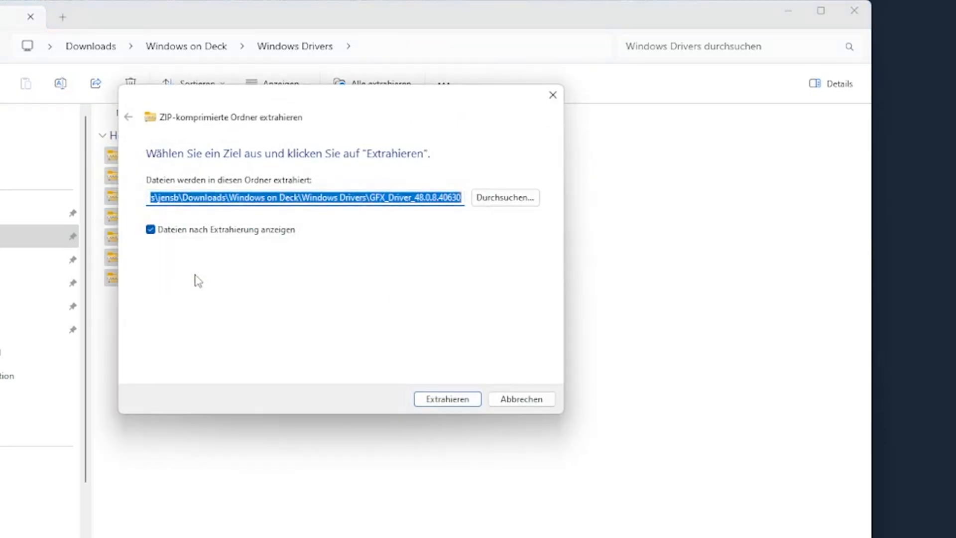
pyautogui.click(447, 399)
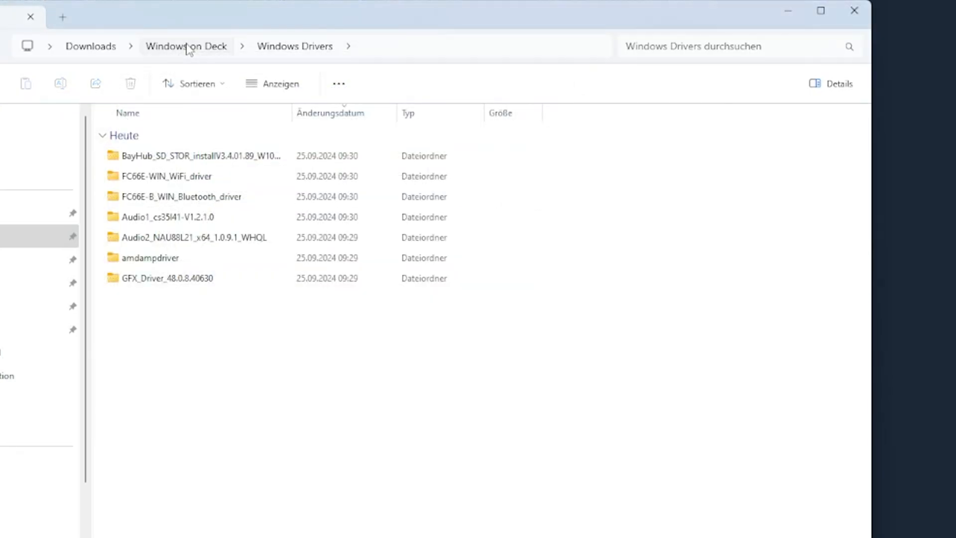
pyautogui.click(188, 48)
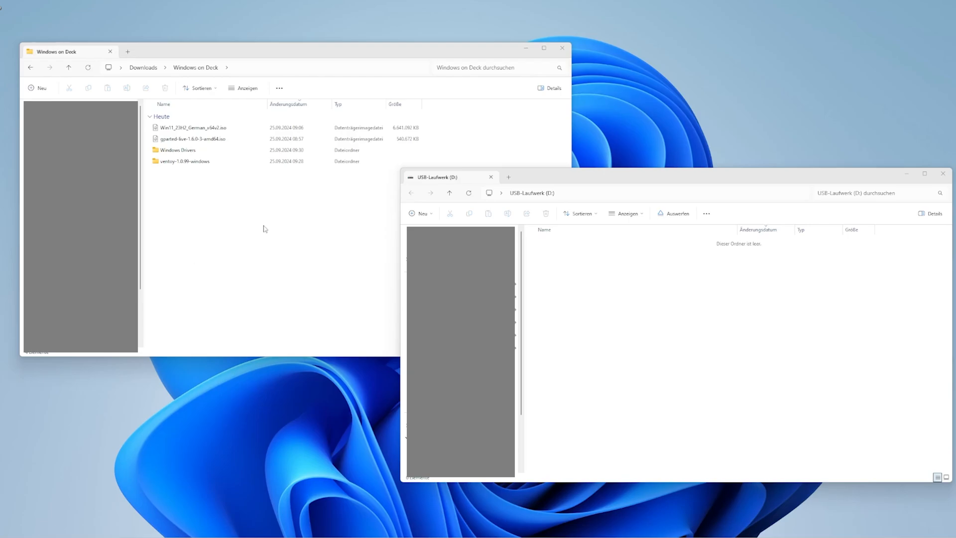
# - Launch Ventoy2Disk.exe from the ventoy-1.0.99 folder with D: [32GB] as target device
pyautogui.doubleClick(182, 162)
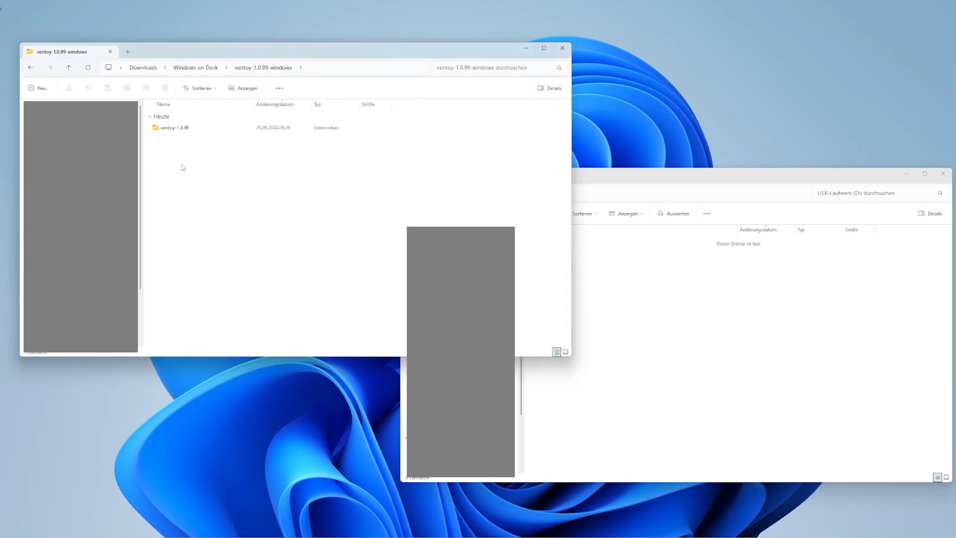
pyautogui.doubleClick(172, 128)
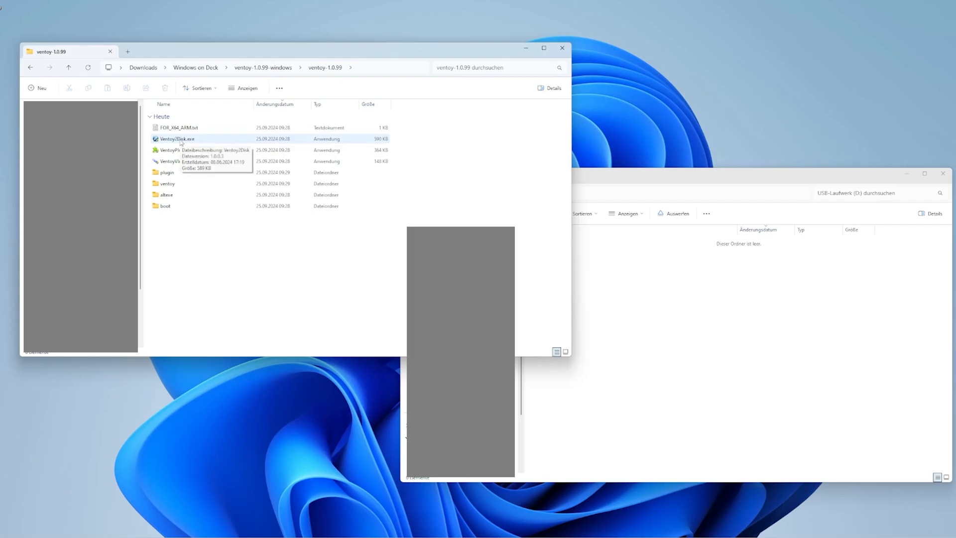
pyautogui.doubleClick(178, 139)
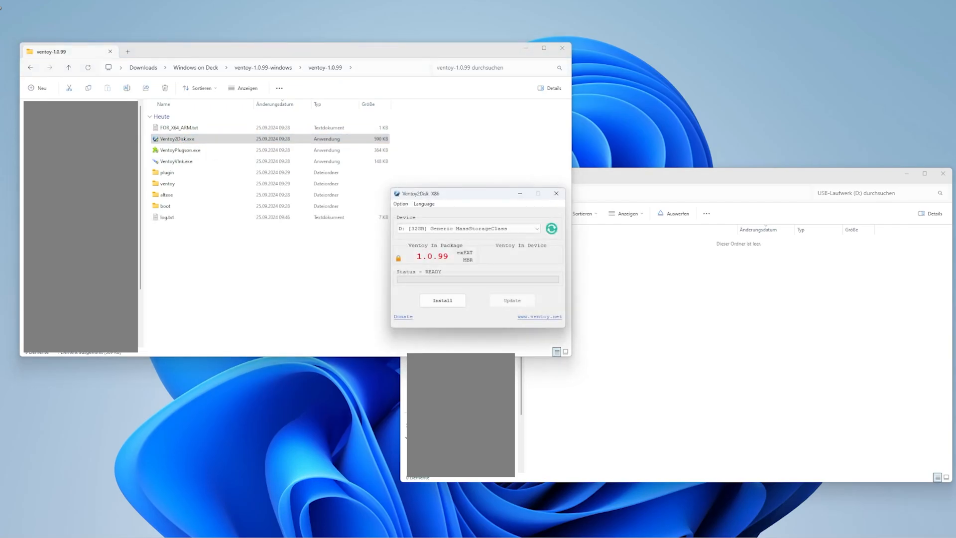
pyautogui.click(479, 229)
pyautogui.click(472, 238)
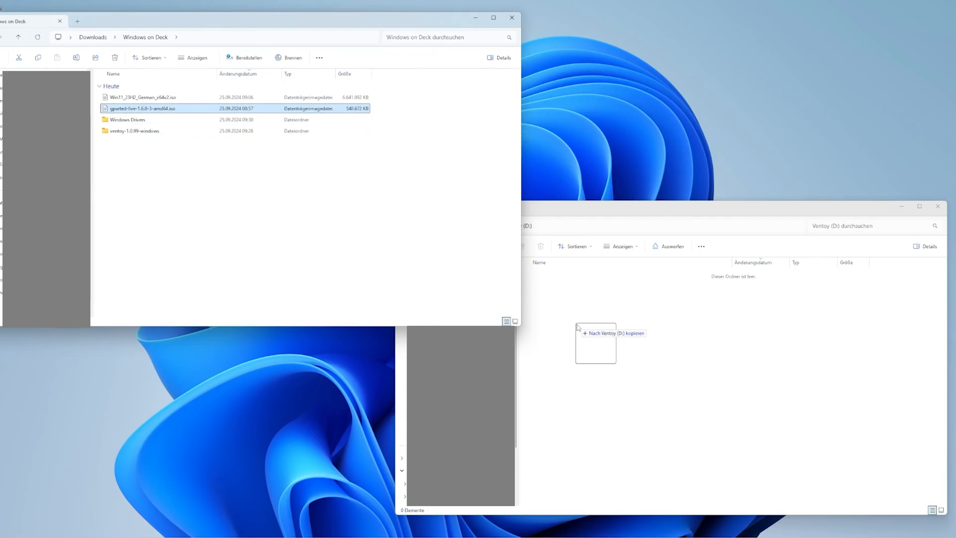
# - Copy the GParted ISO and Windows Drivers folder onto the Ventoy (D:) drive
pyautogui.moveTo(579, 327); pyautogui.dragTo(577, 327)
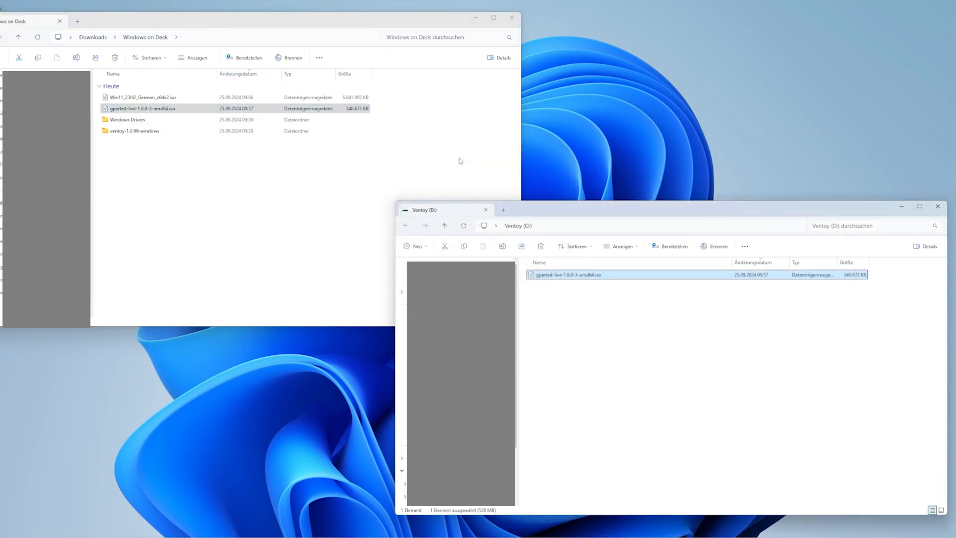
pyautogui.moveTo(124, 121); pyautogui.dragTo(136, 133)
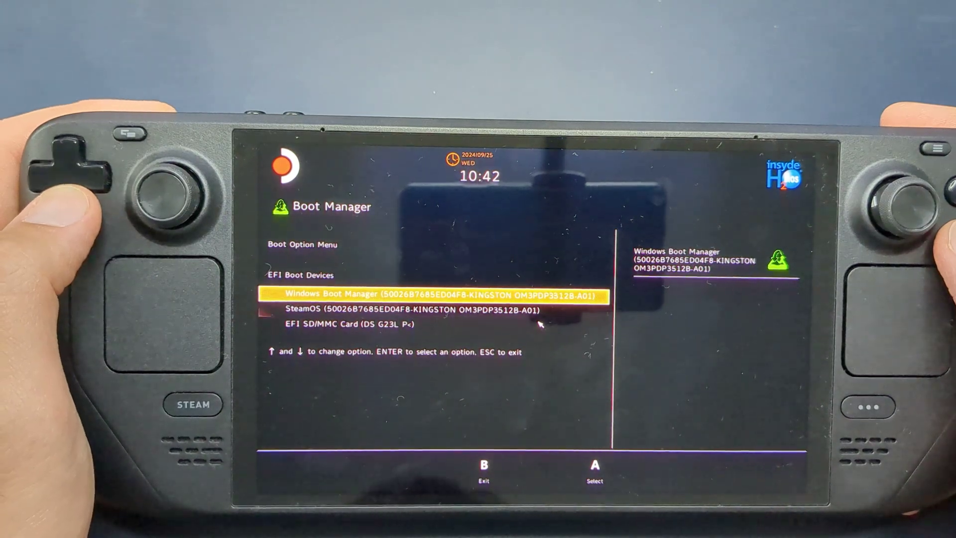
# - Boot the Steam Deck from the EFI SD/MMC Card entry
pyautogui.press('Down')
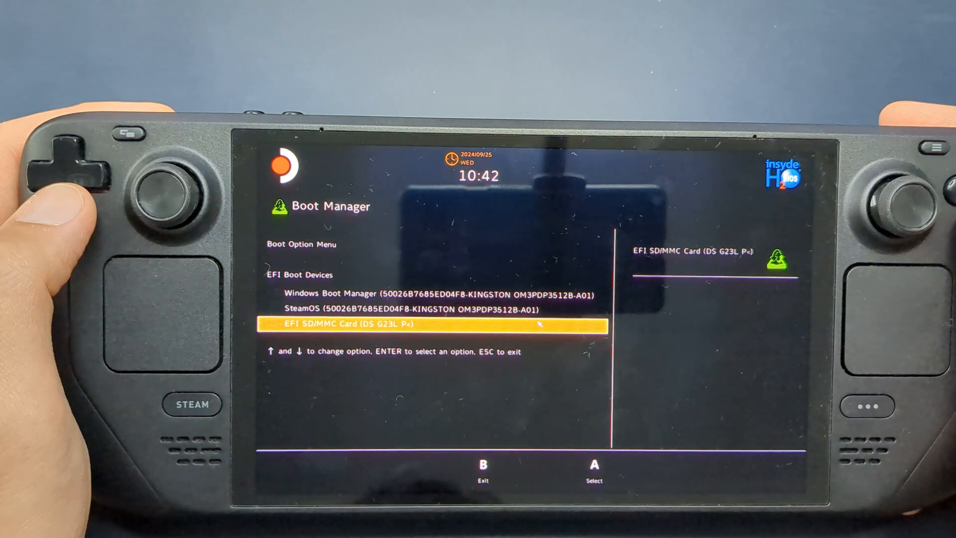
pyautogui.press('Return')
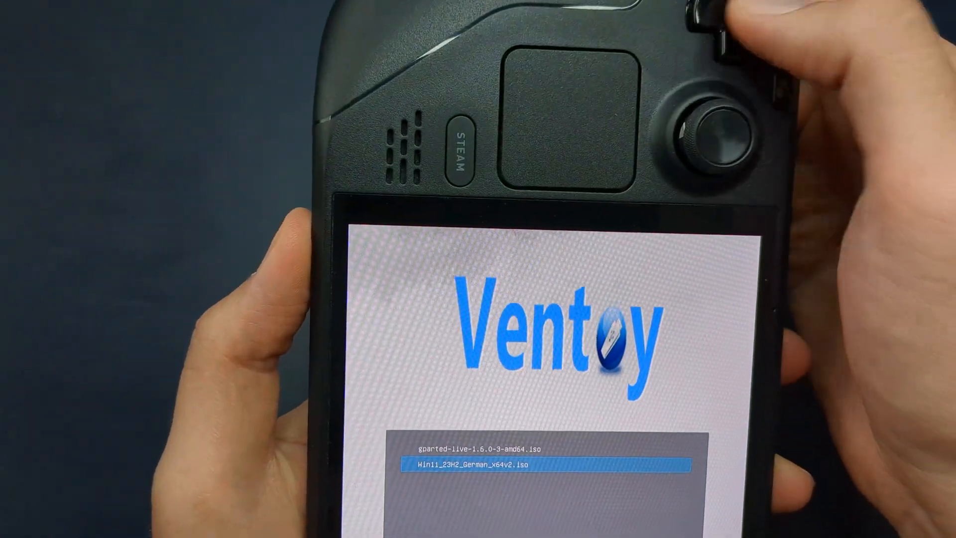
# - Highlight the gparted-live-1.6.0-3-amd64.iso entry in the Ventoy menu
pyautogui.press('Down')
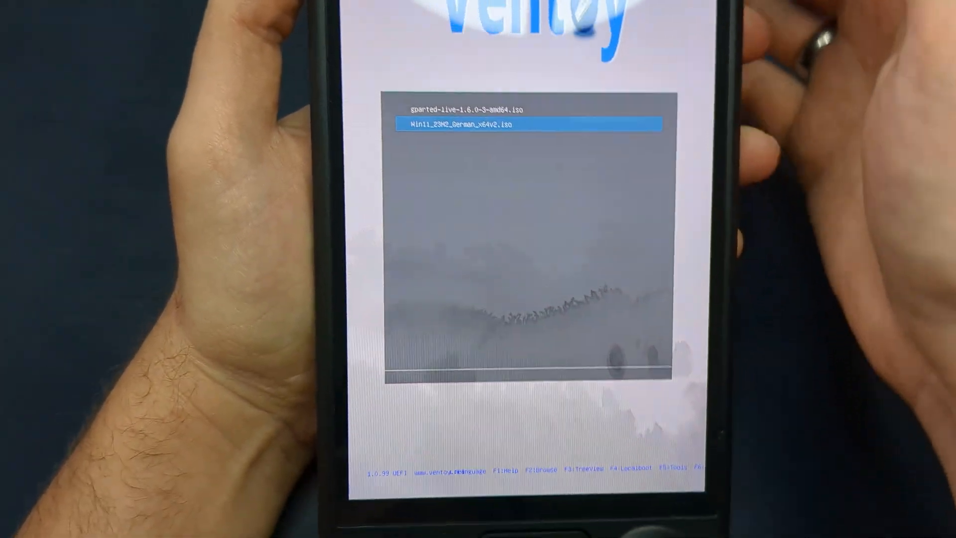
pyautogui.press('Up')
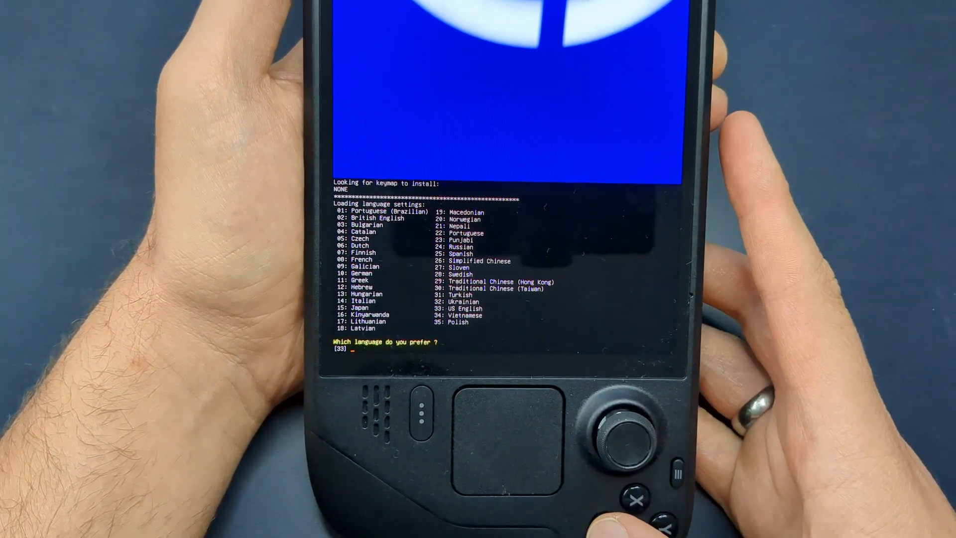
# - Accept US English (33) and mode 0 to start X with GParted
pyautogui.press('Return')
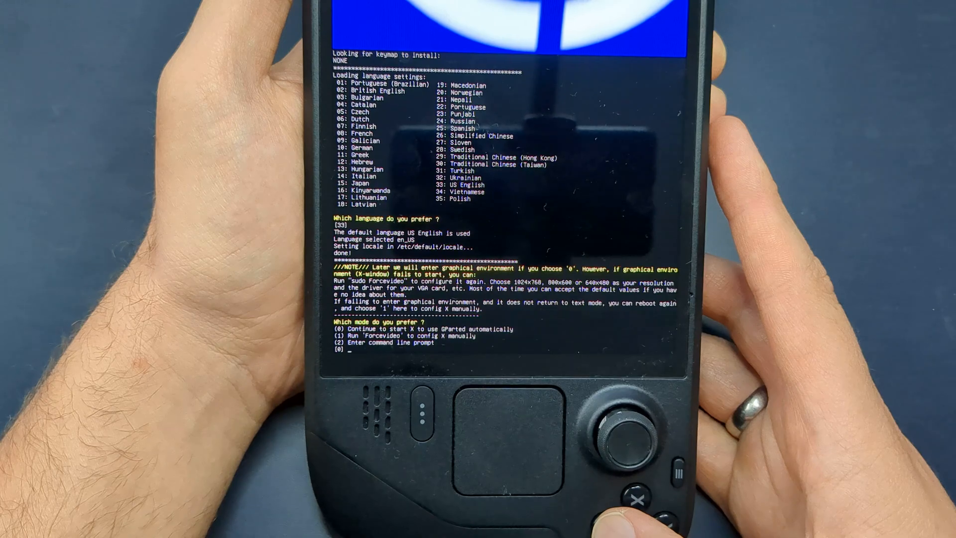
pyautogui.press('Return')
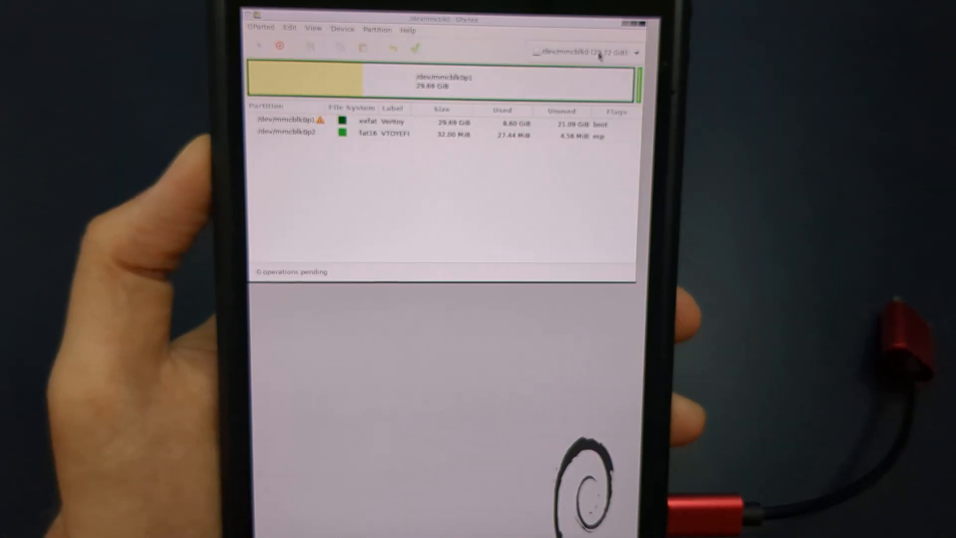
# - Switch to the internal /dev/nvme0n1 SSD and start Resize/Move on the ext4 home partition nvme0n1p8
pyautogui.click(600, 53)
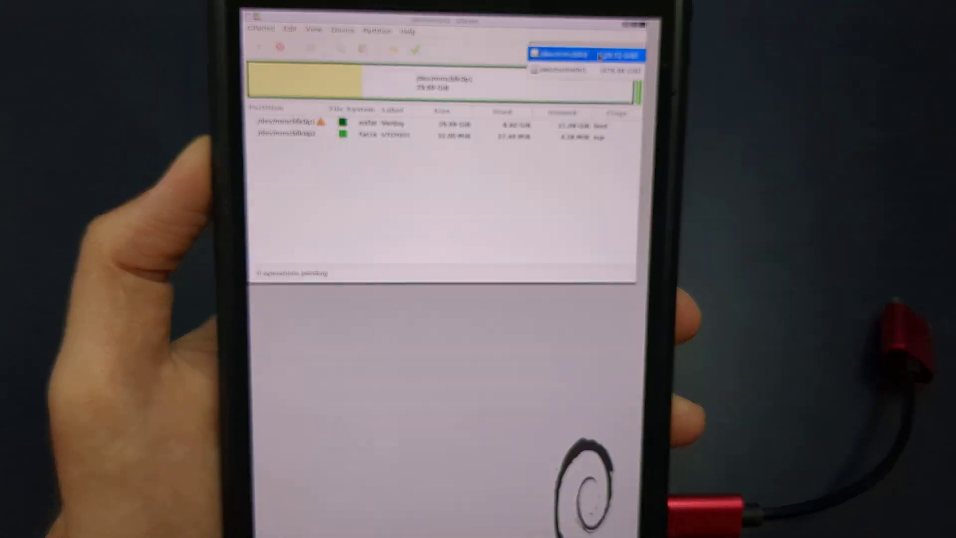
pyautogui.click(570, 66)
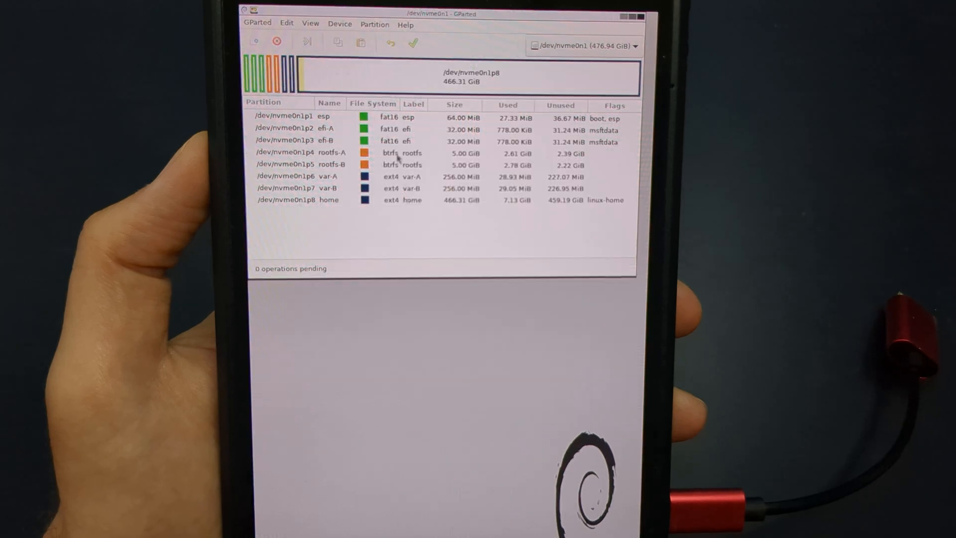
pyautogui.click(406, 202)
pyautogui.rightClick(405, 202)
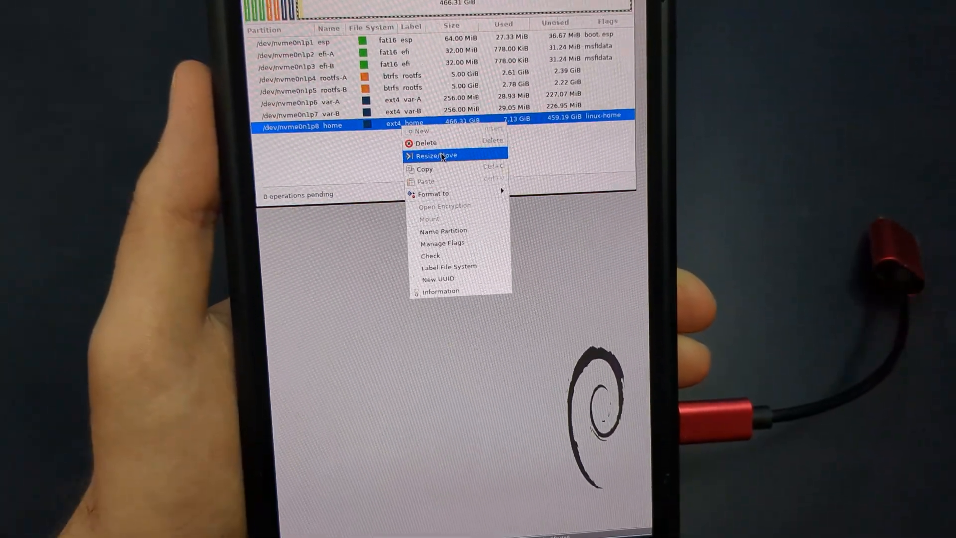
pyautogui.click(441, 156)
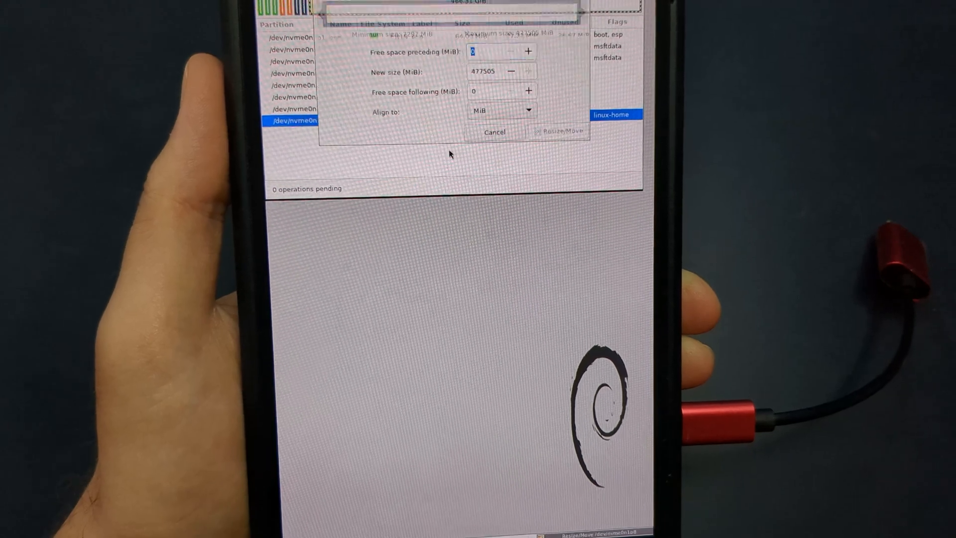
# - Set the home partition's new size to 150000 MiB (replacing 200000) and queue the shrink
pyautogui.tripleClick(478, 71)
pyautogui.write('200000')
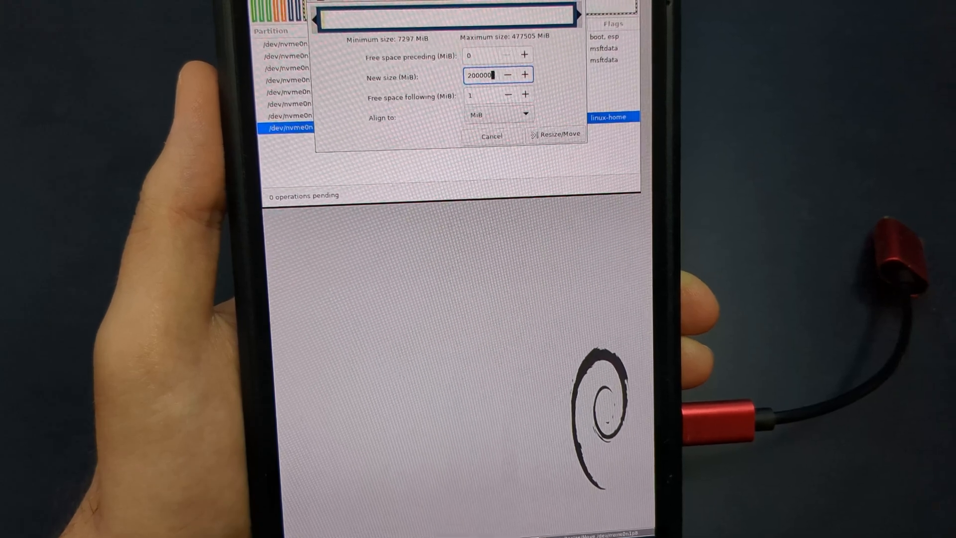
pyautogui.click(482, 98)
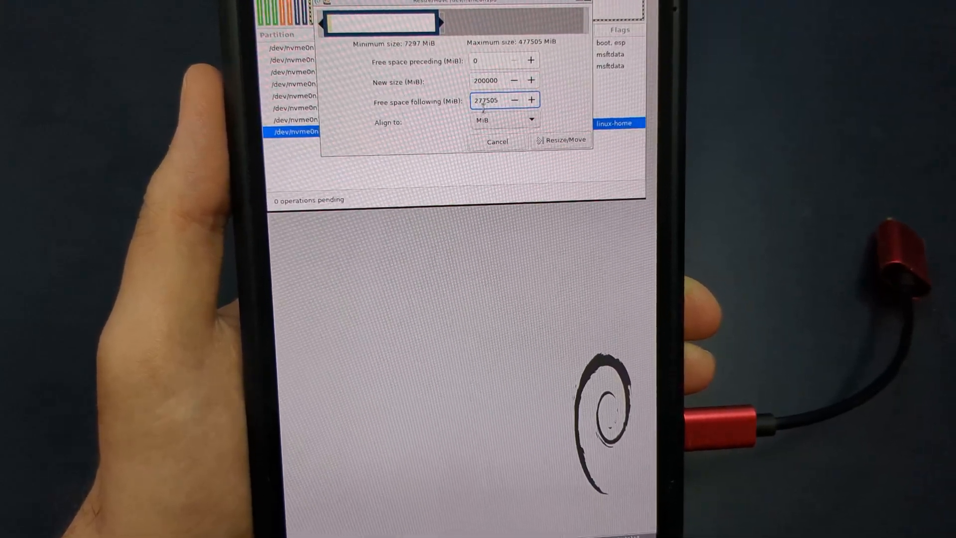
pyautogui.click(484, 80)
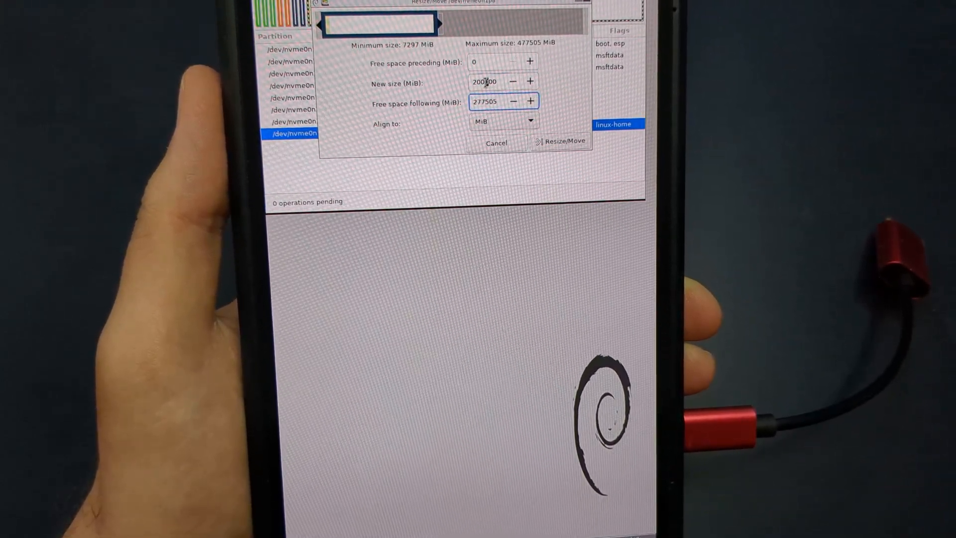
pyautogui.moveTo(474, 81); pyautogui.dragTo(503, 80)
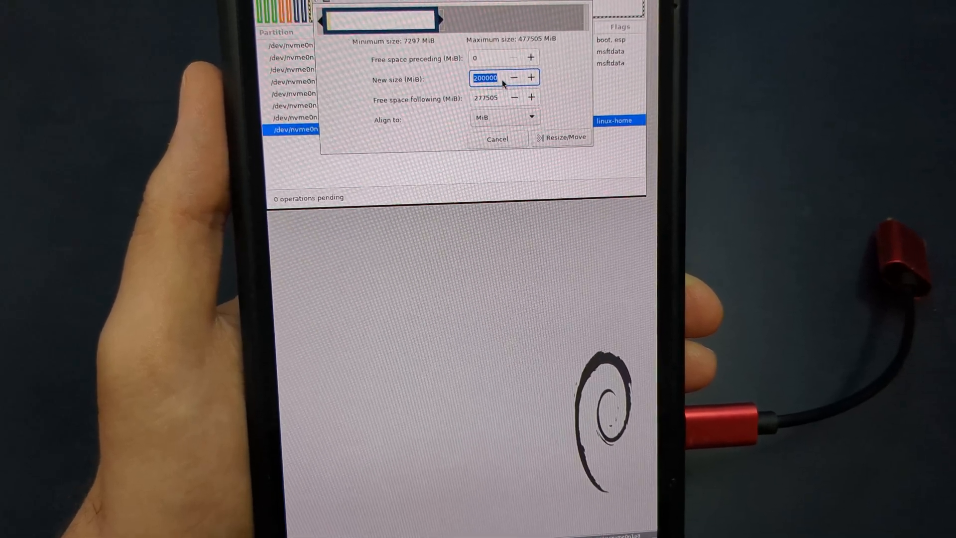
pyautogui.write('150')
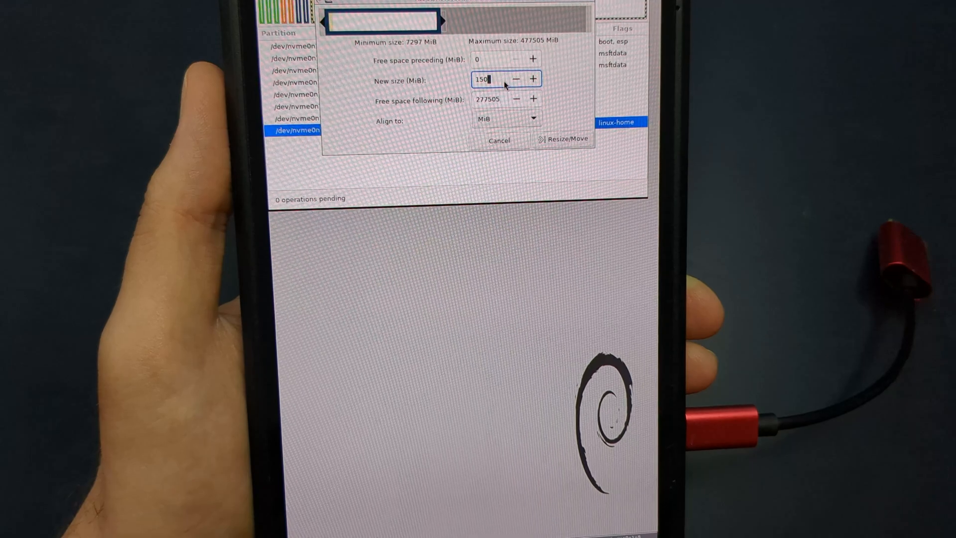
pyautogui.write('000')
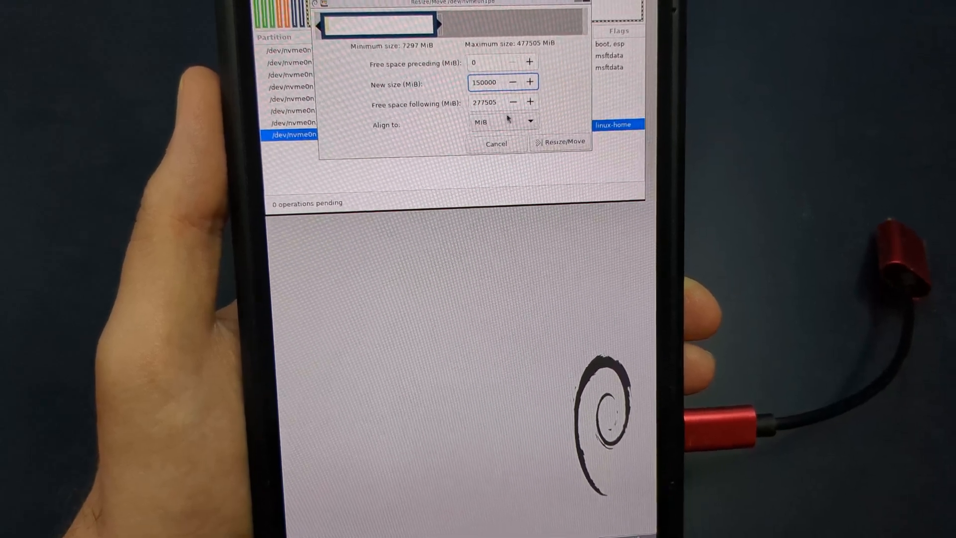
pyautogui.click(564, 143)
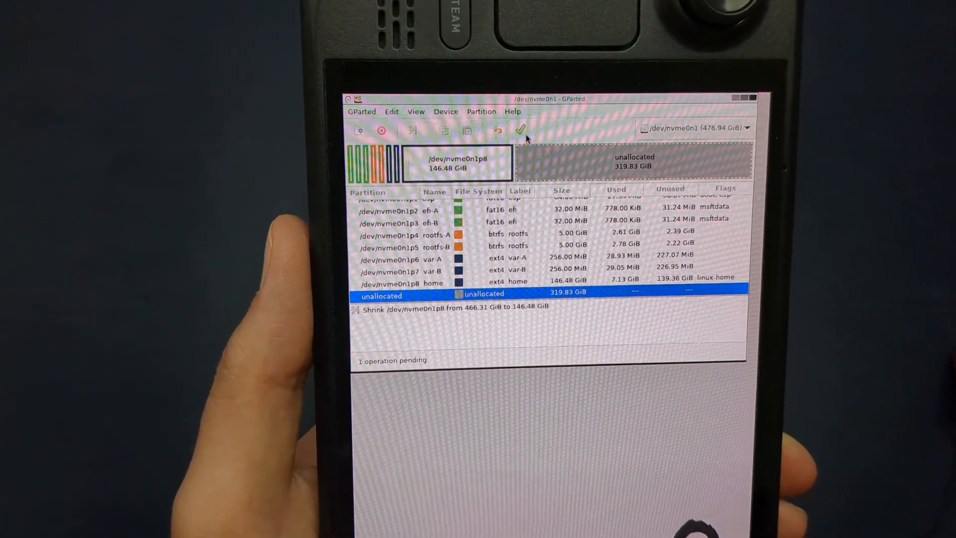
# - Apply the pending shrink despite the warning, dismiss the summary, and quit GParted
pyautogui.click(526, 132)
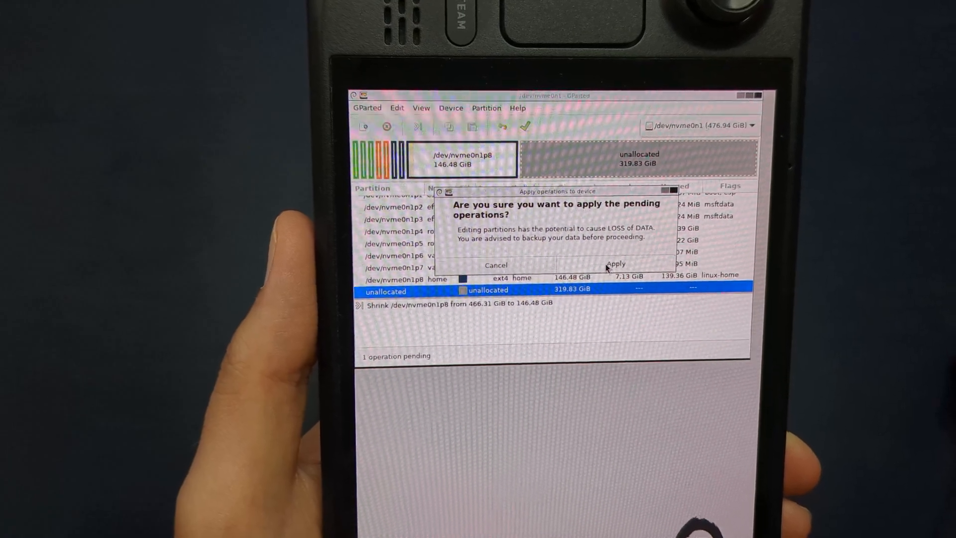
pyautogui.click(613, 266)
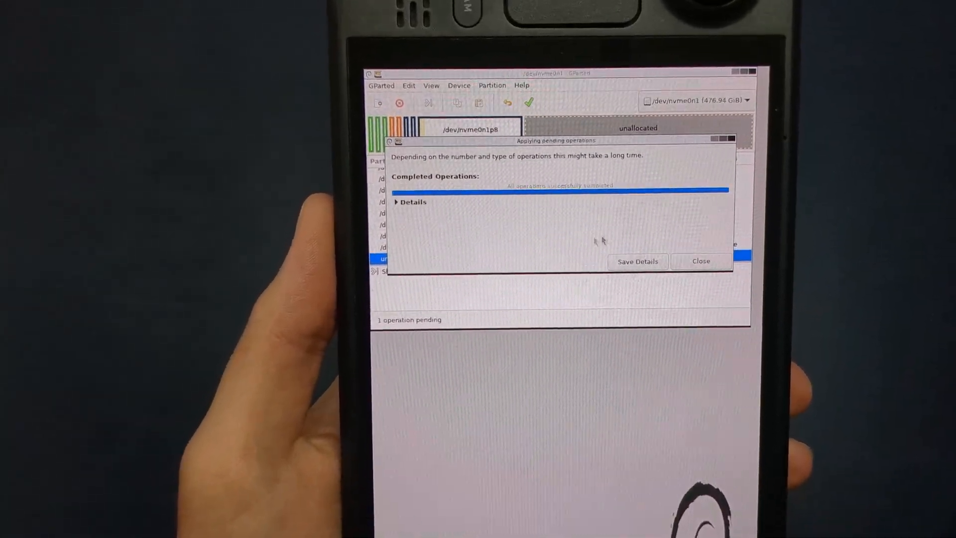
pyautogui.click(685, 256)
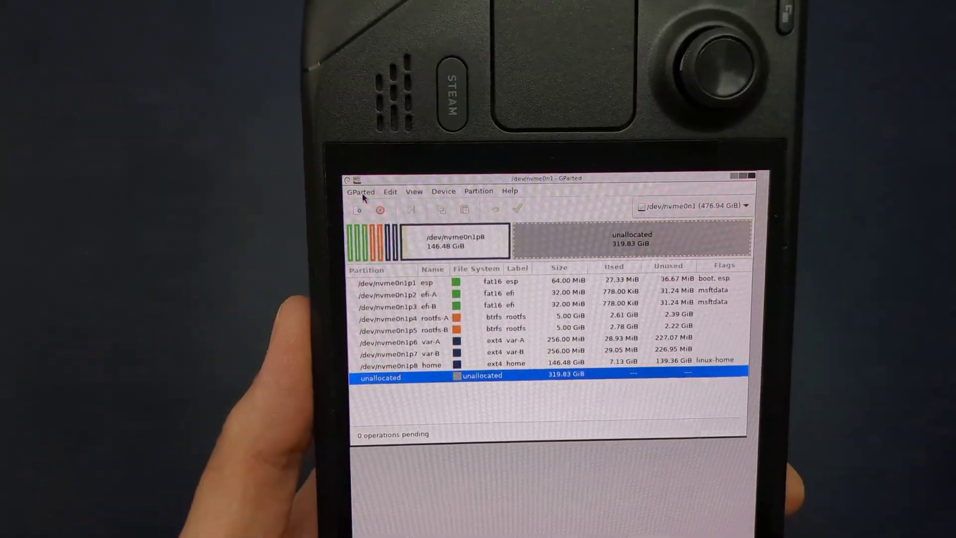
pyautogui.click(366, 197)
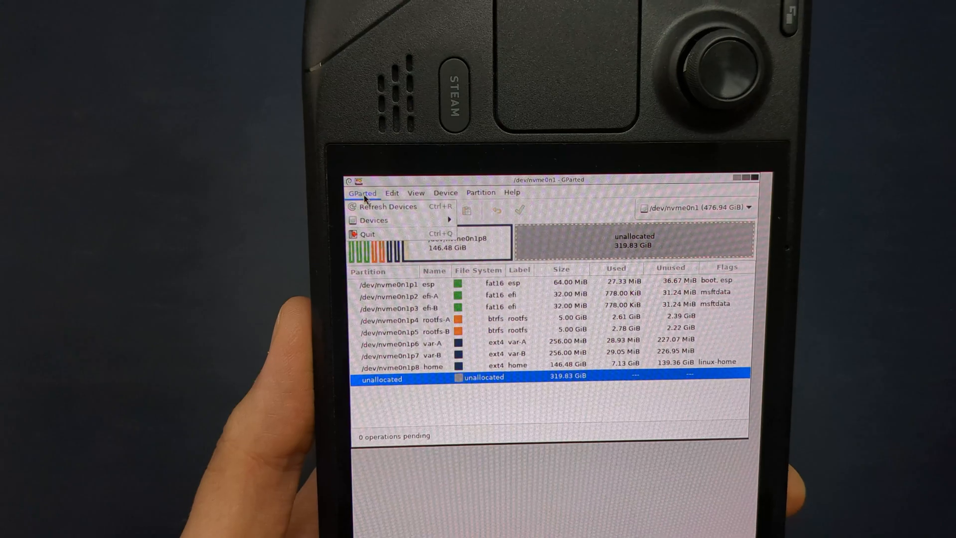
pyautogui.click(368, 233)
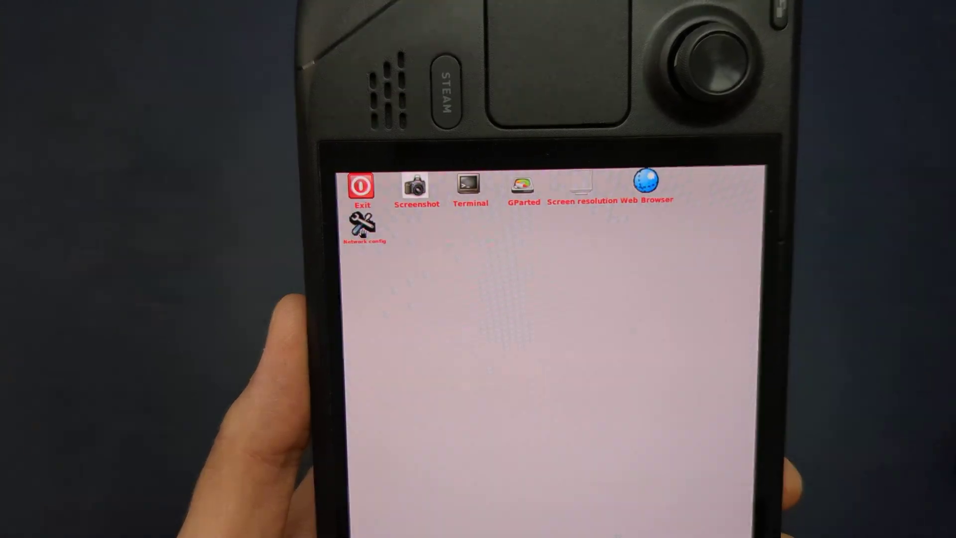
# - Shut down the GParted Live session and boot the Windows 11 installer image from the Ventoy menu
pyautogui.doubleClick(365, 185)
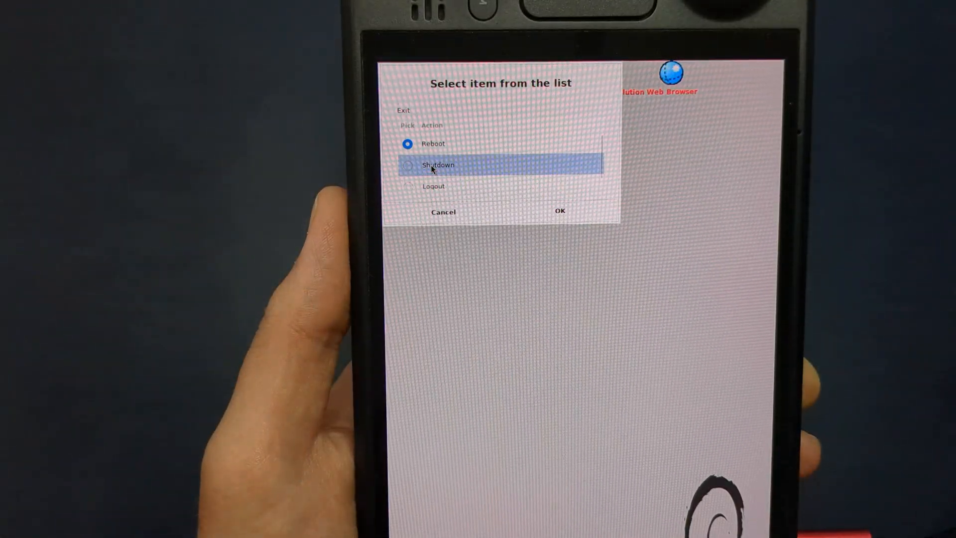
pyautogui.click(431, 165)
pyautogui.click(555, 212)
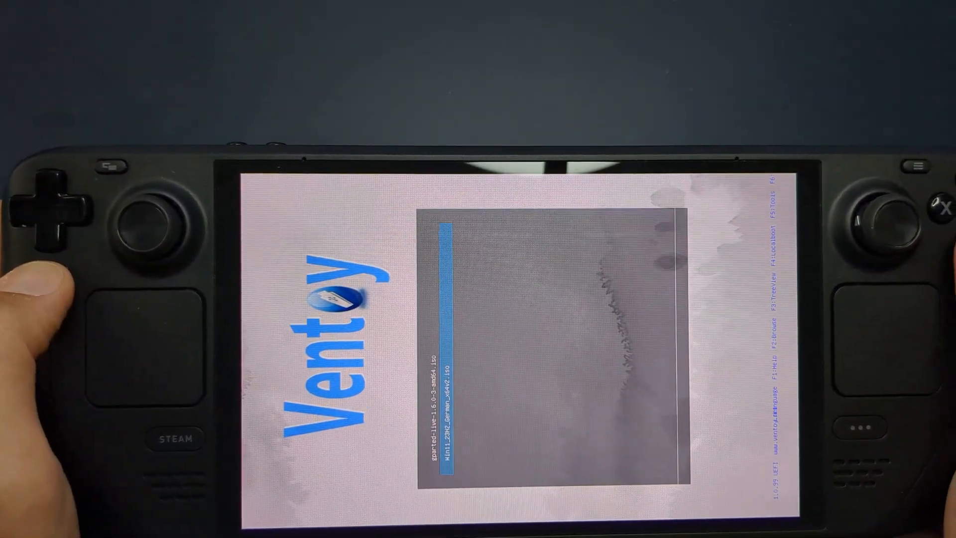
pyautogui.press('Return')
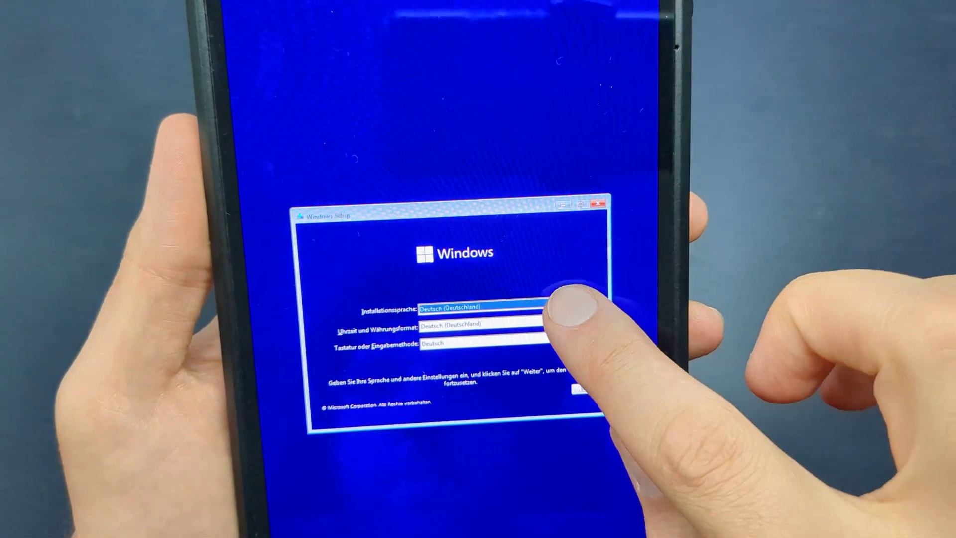
# - Keep Deutsch (Deutschland) as installation language, continue, and skip the product key
pyautogui.click(641, 226)
pyautogui.click(524, 318)
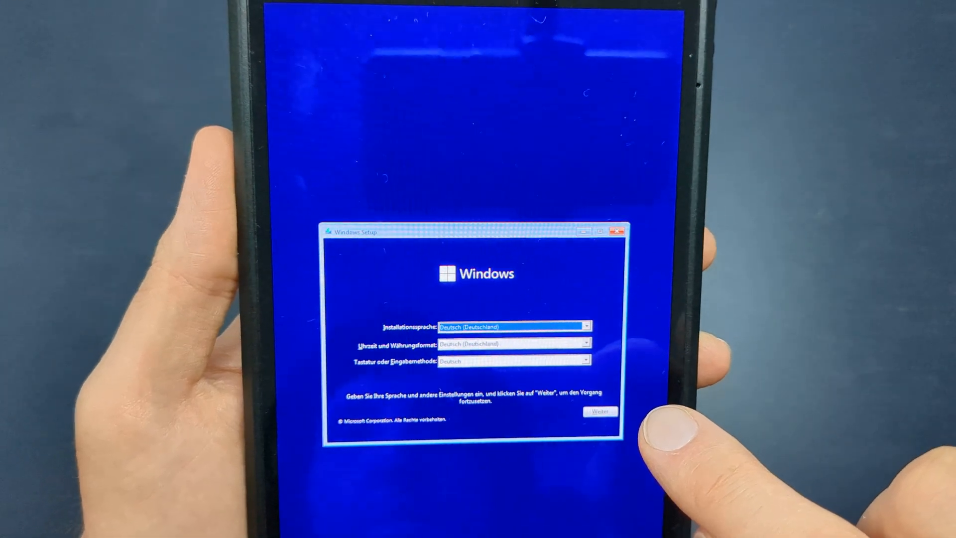
pyautogui.click(605, 422)
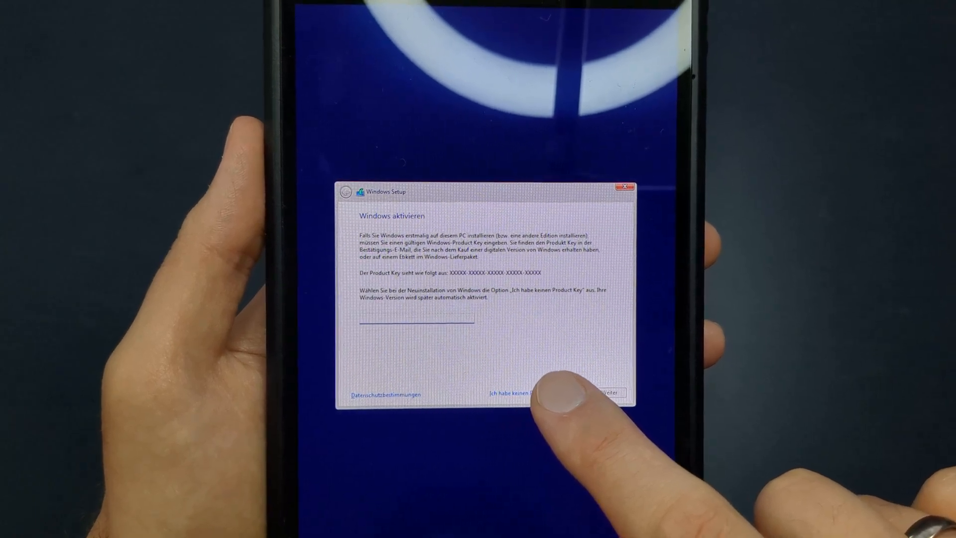
pyautogui.click(535, 394)
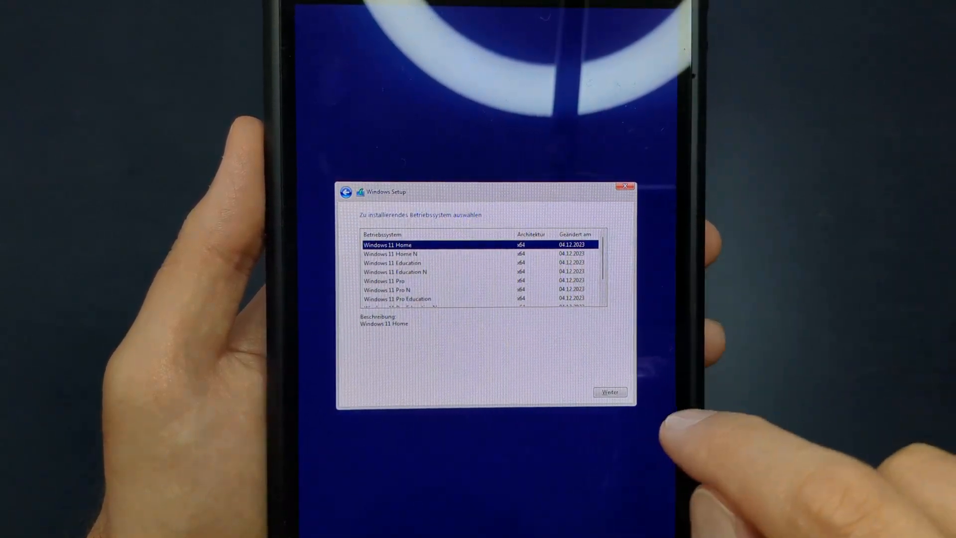
# - Continue with Windows 11 Home, accept the license terms and choose the custom installation
pyautogui.click(611, 394)
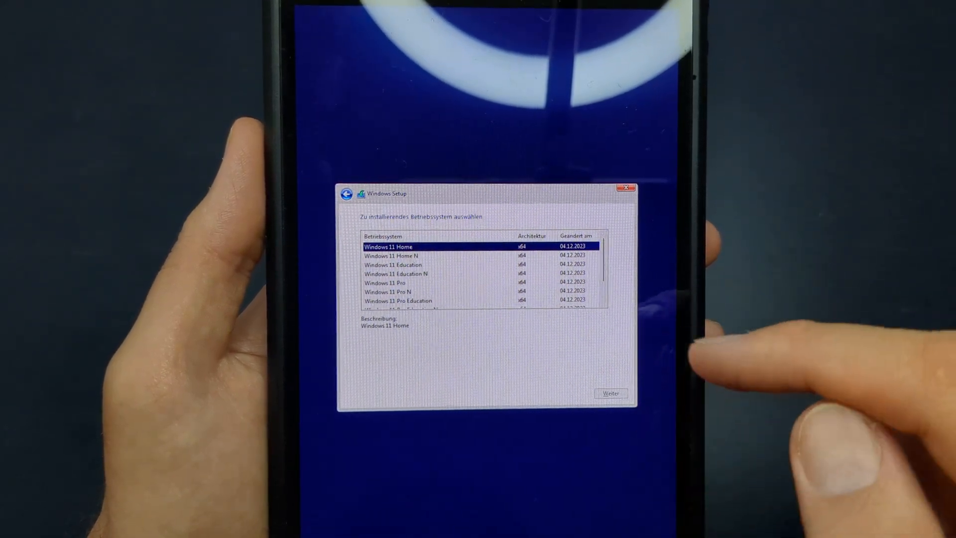
pyautogui.moveTo(590, 336); pyautogui.dragTo(561, 240)
pyautogui.click(367, 379)
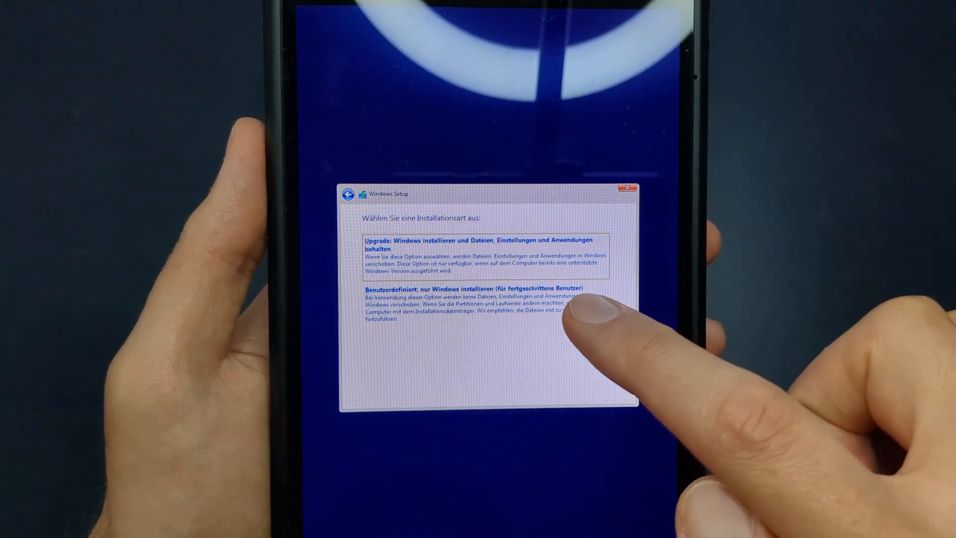
pyautogui.click(591, 299)
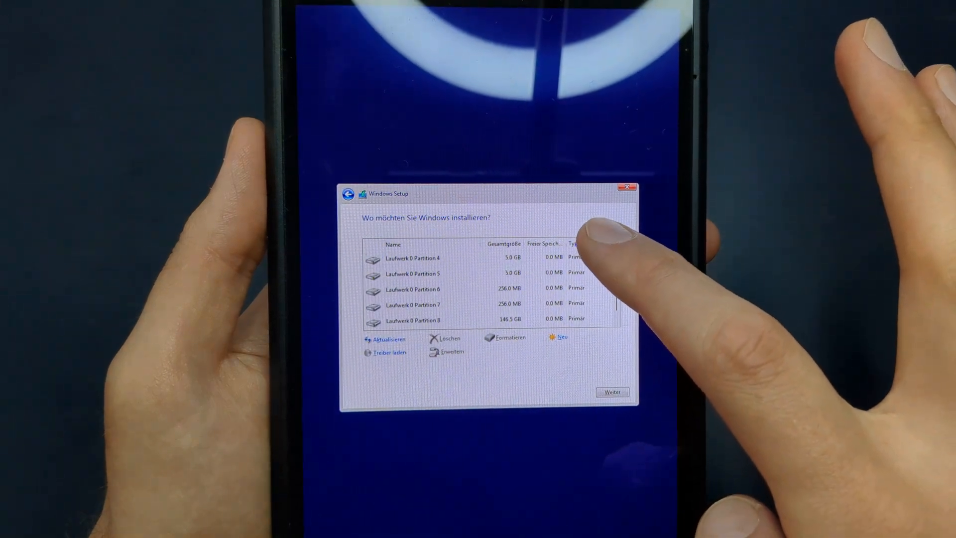
pyautogui.scroll(-4, 583, 291)
# - Install Windows into the 319.8 GB unallocated space, accepting the partition-order warning
pyautogui.click(584, 319)
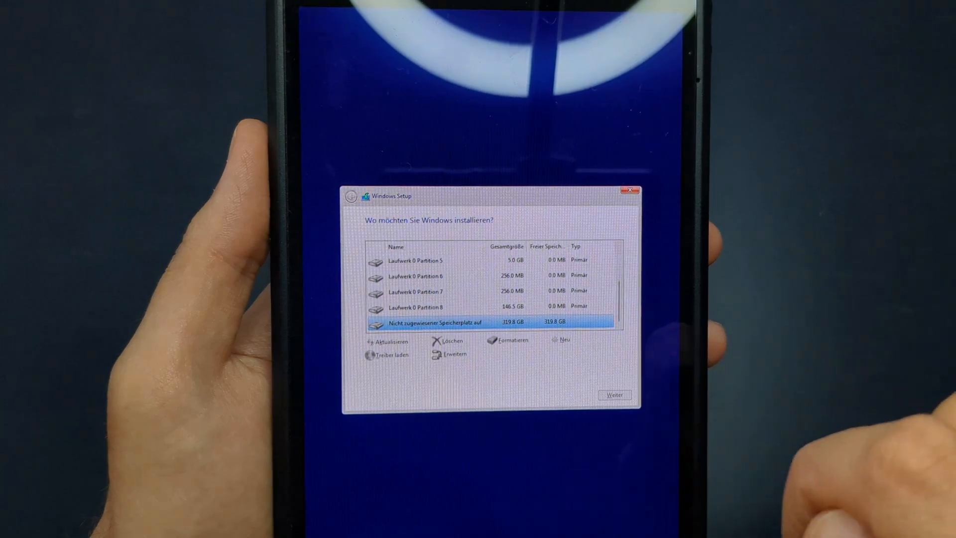
pyautogui.scroll(4, 491, 291)
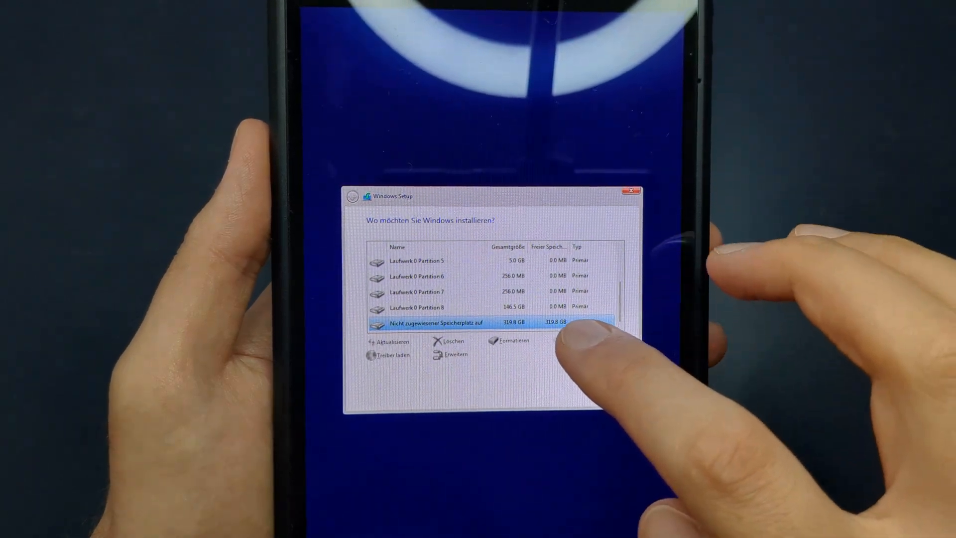
pyautogui.scroll(-5, 490, 299)
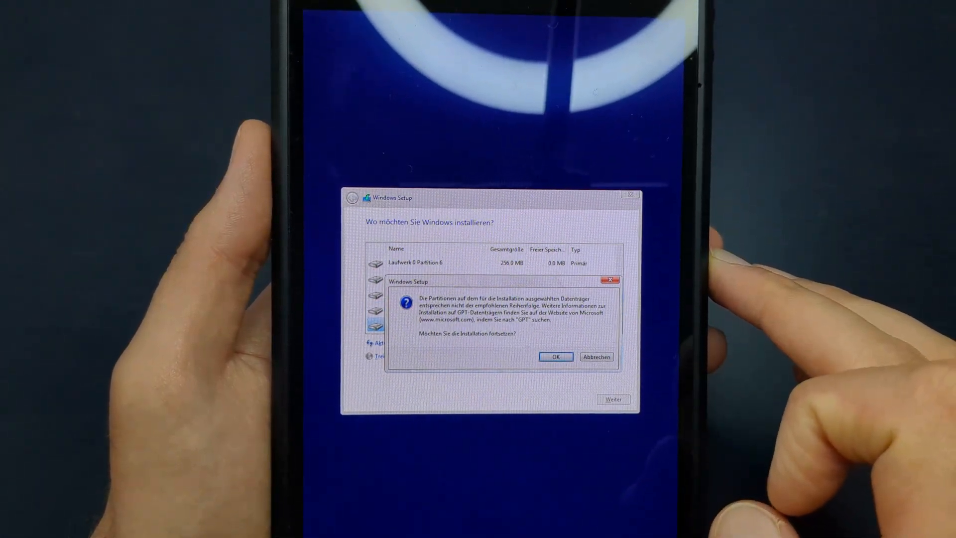
pyautogui.click(557, 356)
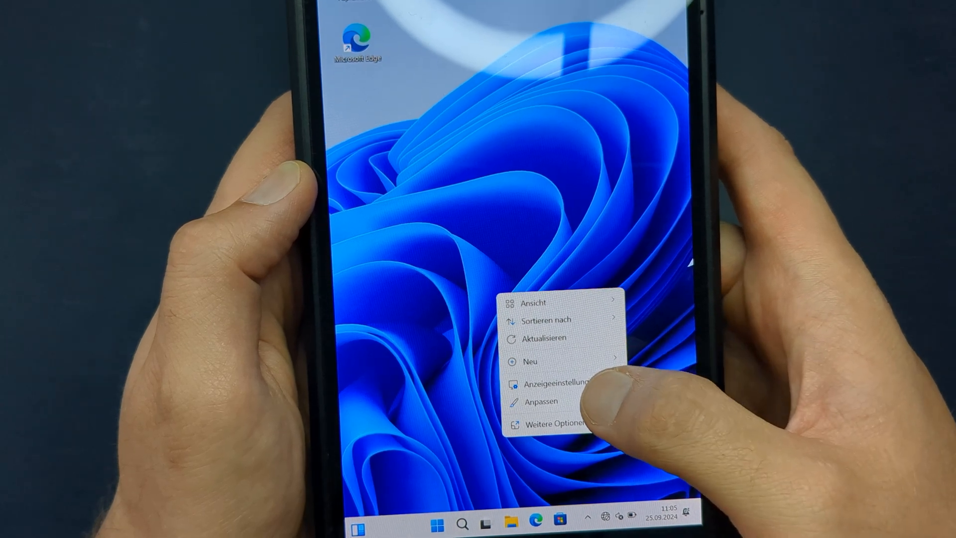
# - Set the screen orientation to Querformat (landscape) in display settings and keep the change
pyautogui.click(684, 374)
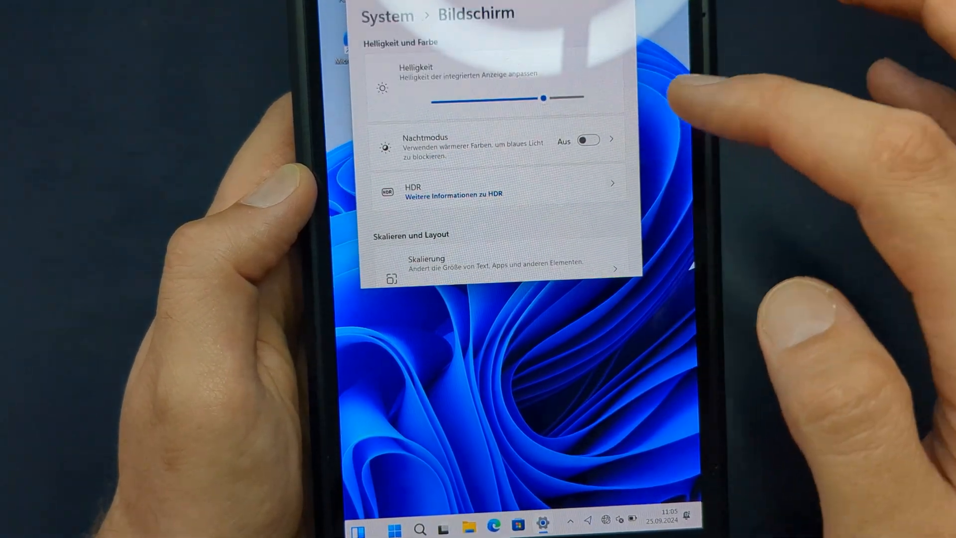
pyautogui.scroll(-5, 591, 221)
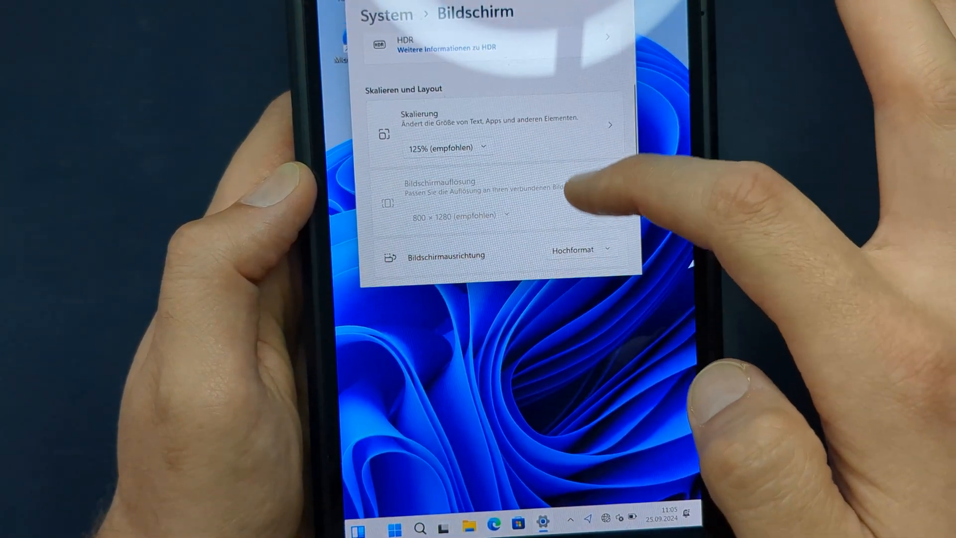
pyautogui.click(577, 162)
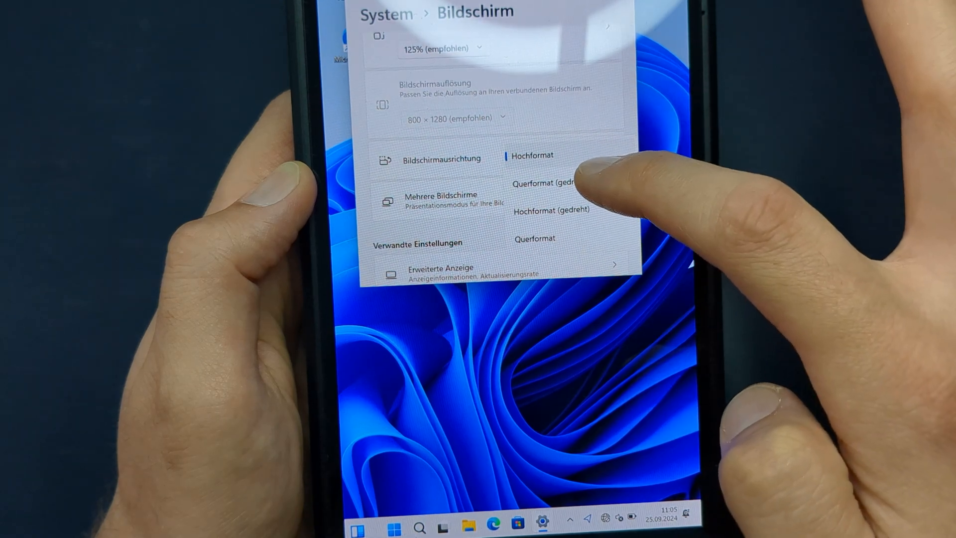
pyautogui.click(553, 239)
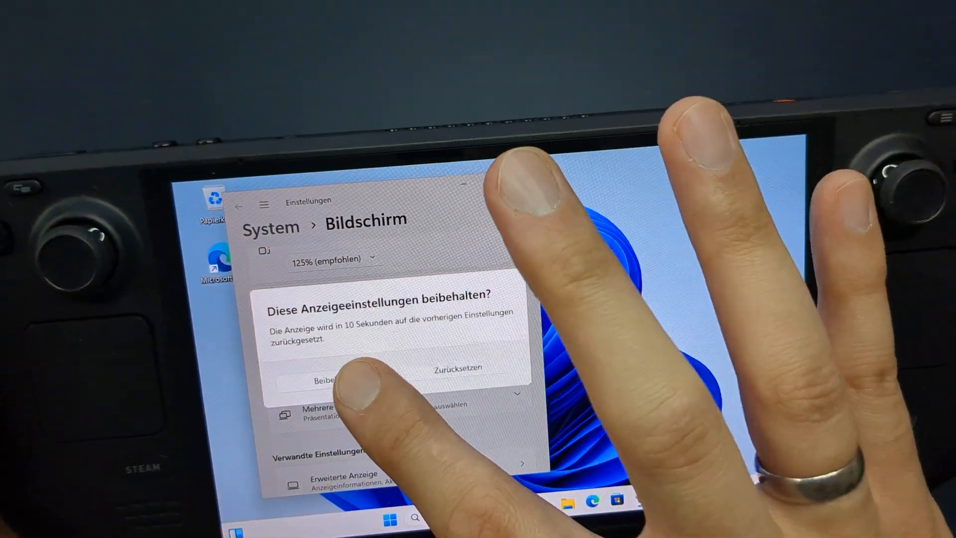
pyautogui.click(329, 380)
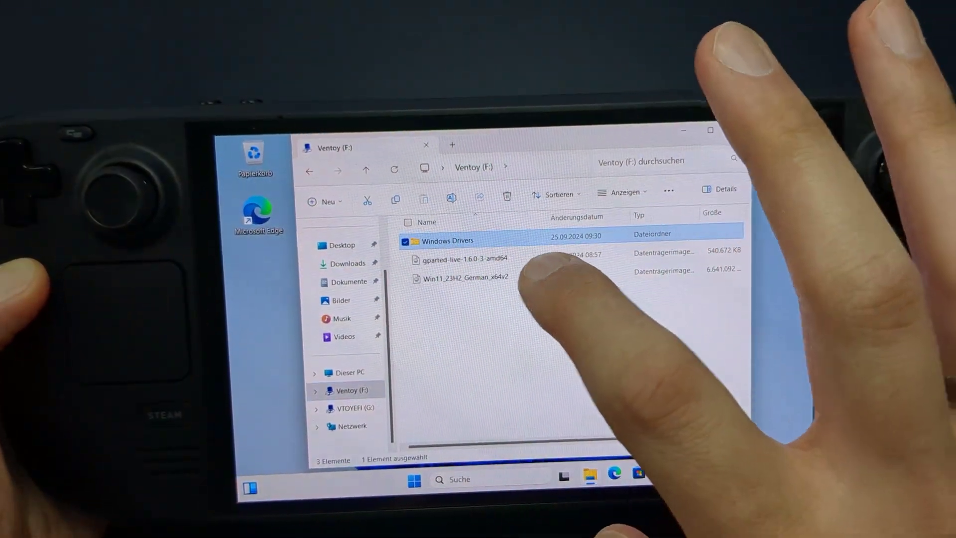
# - Install the amdampdriver audio amp driver from the Ventoy drive's Windows Drivers folder, approving the admin prompt
pyautogui.doubleClick(471, 241)
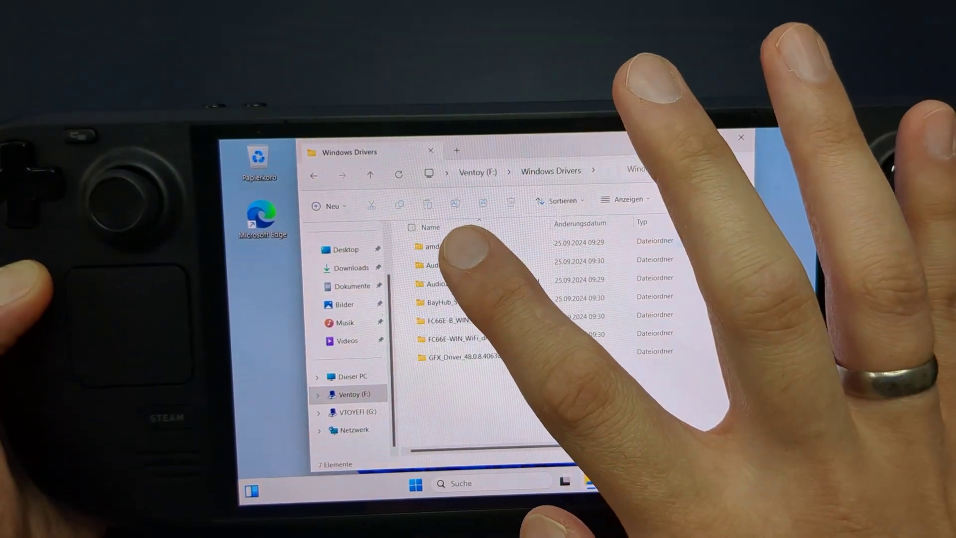
pyautogui.doubleClick(444, 241)
pyautogui.doubleClick(447, 247)
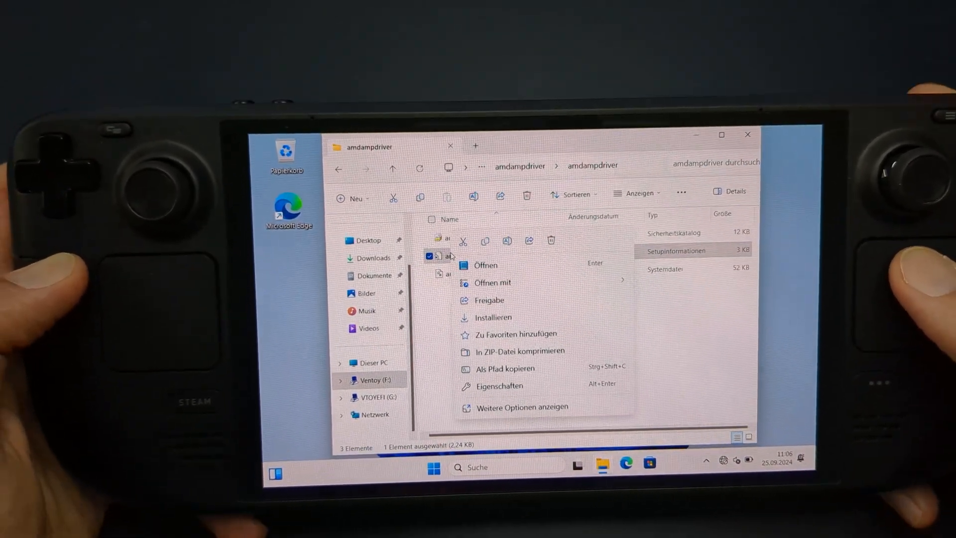
pyautogui.click(483, 321)
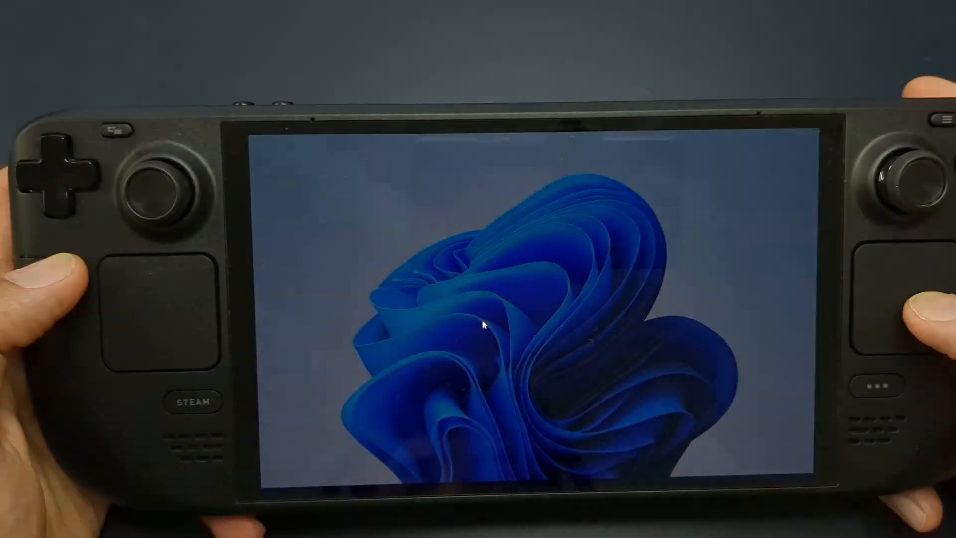
pyautogui.click(495, 395)
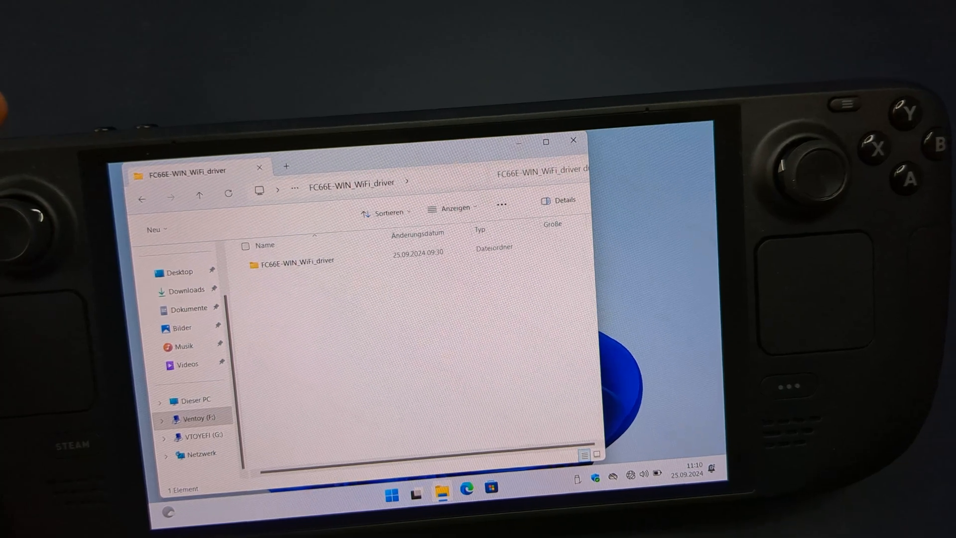
# - Install the FC66E-WIN WiFi driver from its signed win11 driver folder
pyautogui.doubleClick(284, 266)
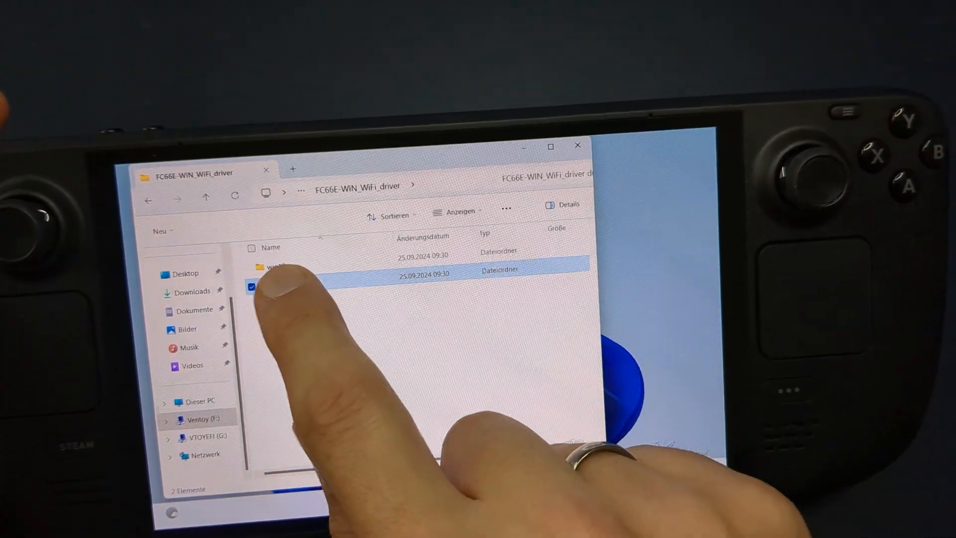
pyautogui.doubleClick(280, 283)
pyautogui.doubleClick(313, 262)
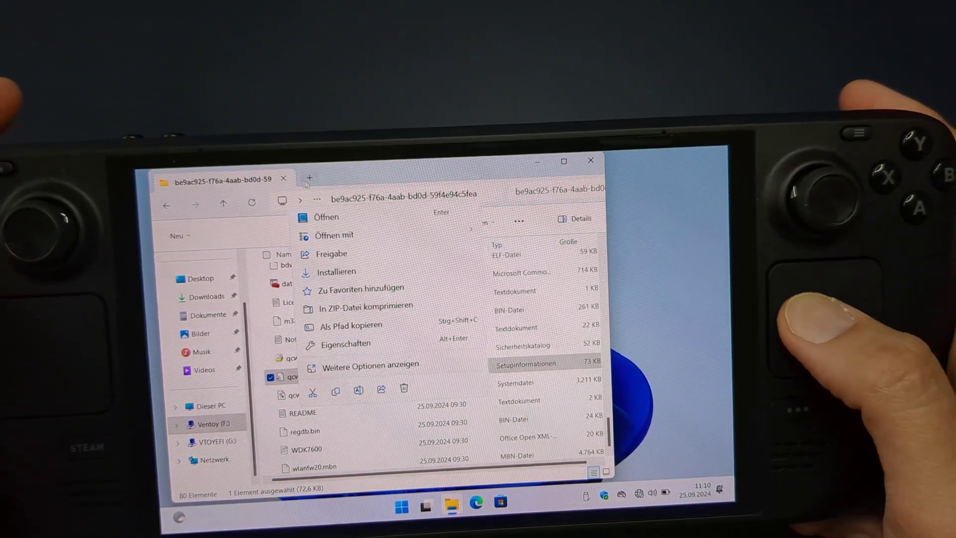
pyautogui.click(265, 182)
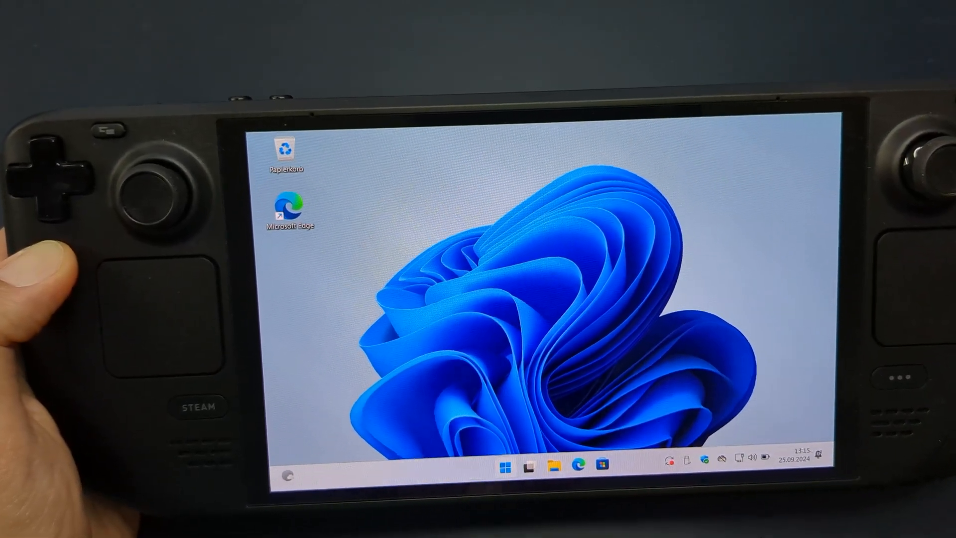
# - Launch Windows Settings from the Start menu to reach Windows Update
pyautogui.press('super')
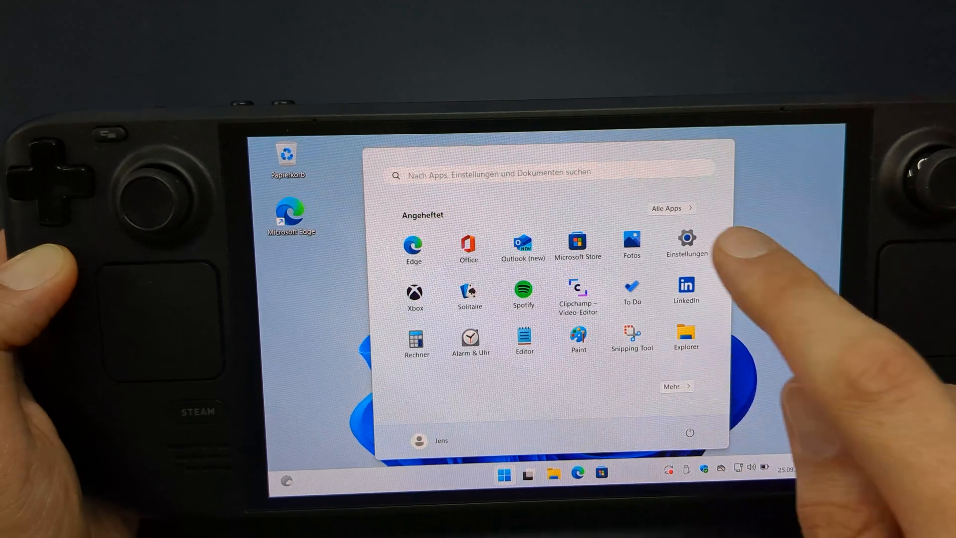
pyautogui.click(686, 236)
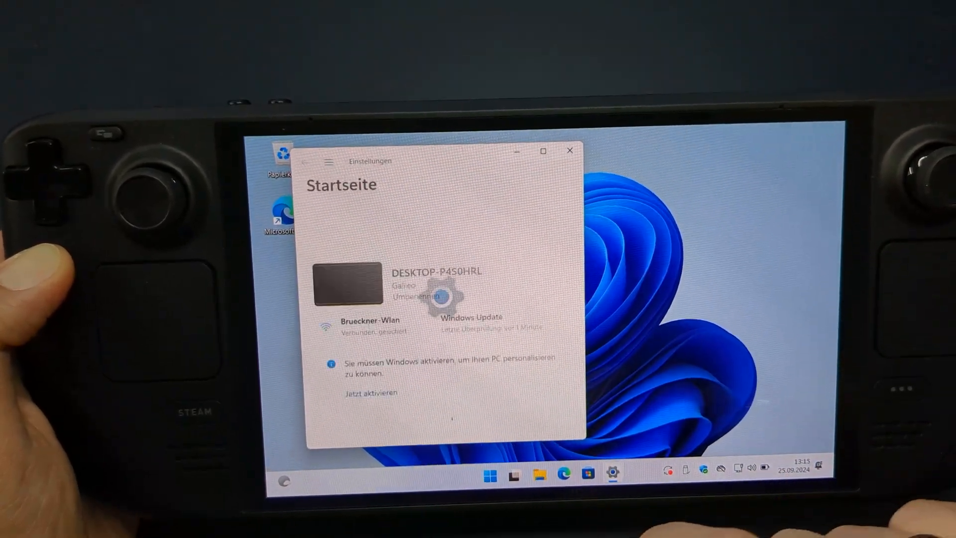
pyautogui.scroll(1, 523, 337)
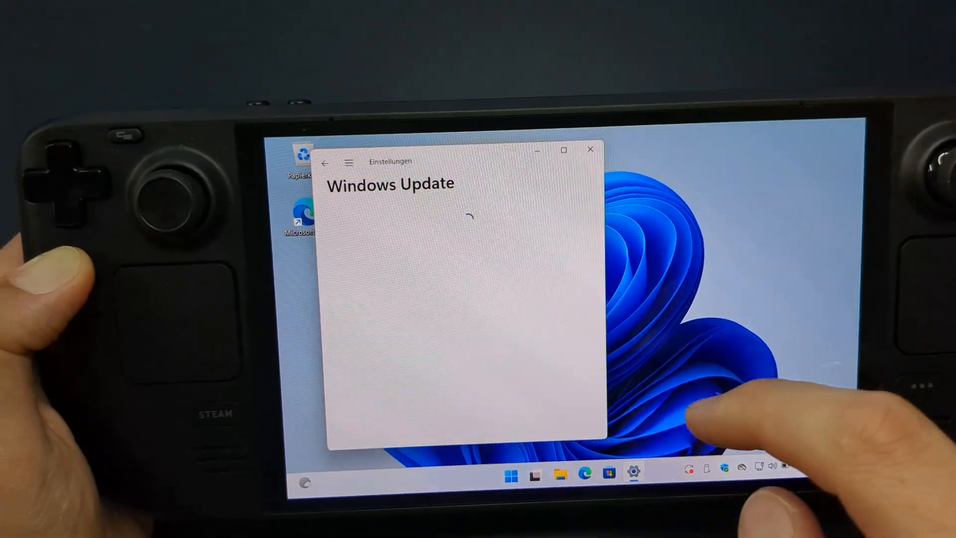
pyautogui.scroll(-8, 449, 359)
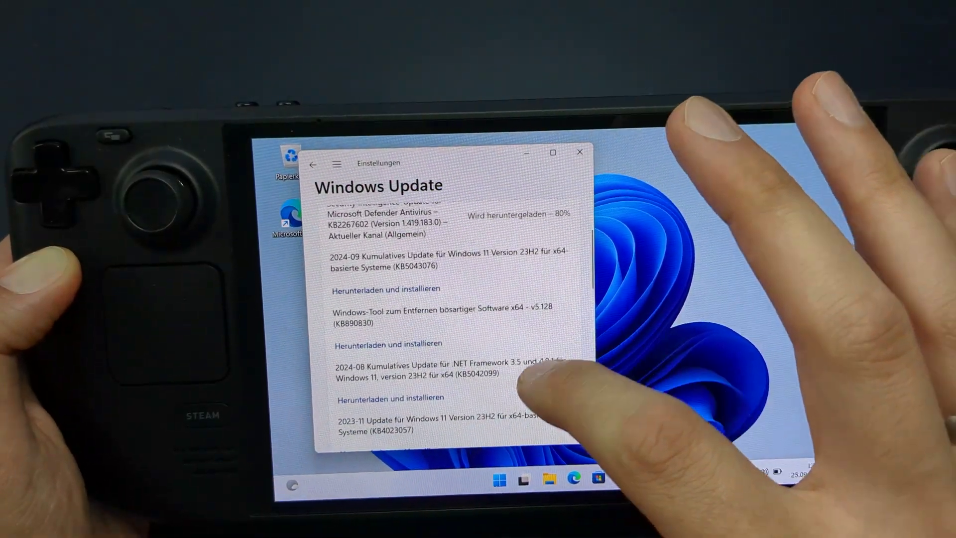
pyautogui.scroll(-6, 448, 358)
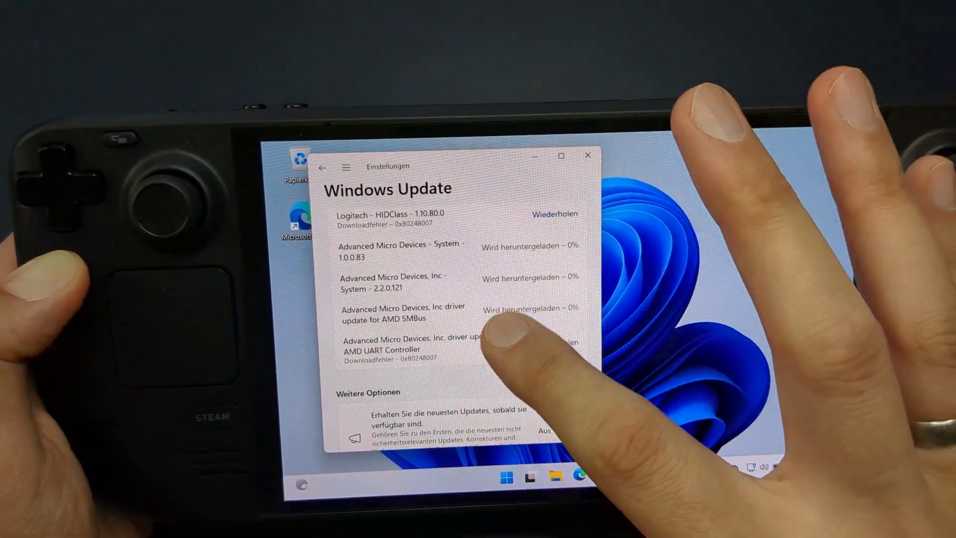
pyautogui.scroll(5, 486, 337)
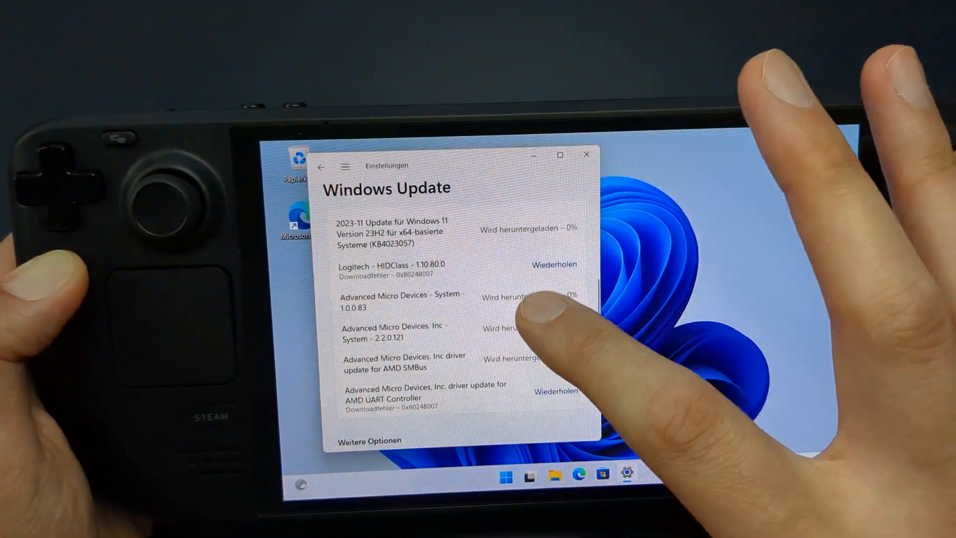